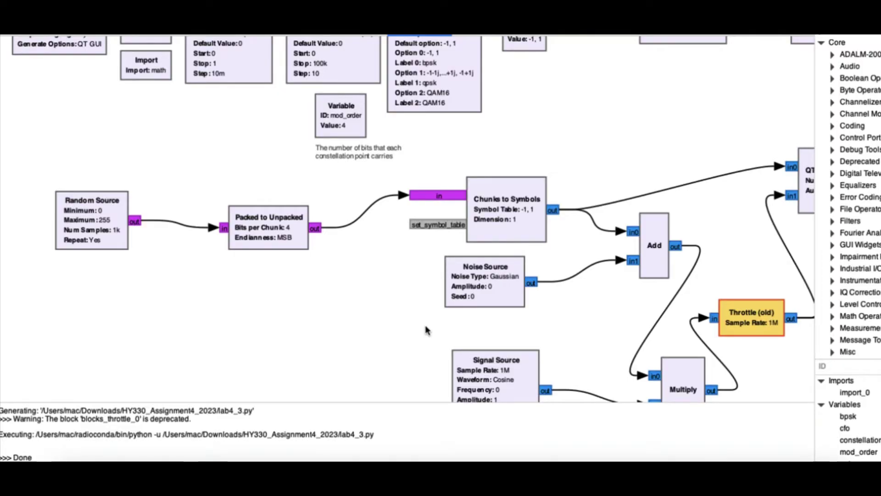
Step: Look over the flowgraph's signal chain from the random source through the noise and frequency offset blocks to the constellation and time sinks
scroll(425, 329, "right", 3)
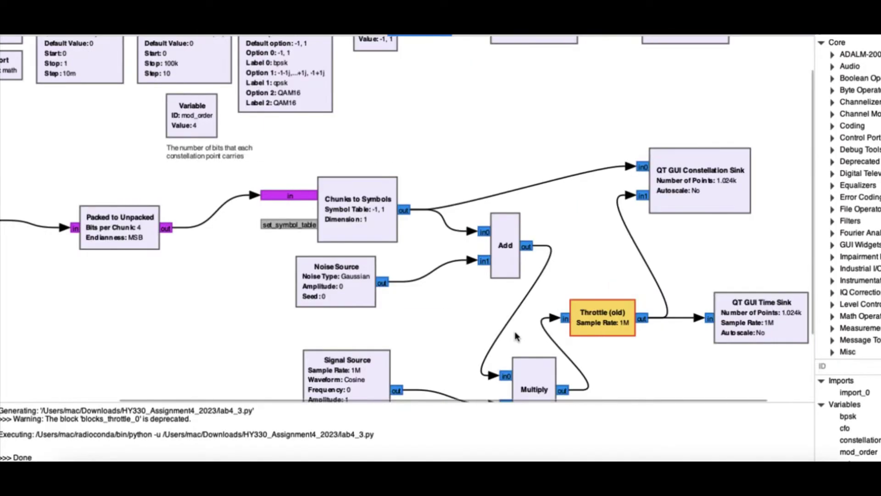
scroll(516, 335, "down", 4)
scroll(516, 336, "left", 3)
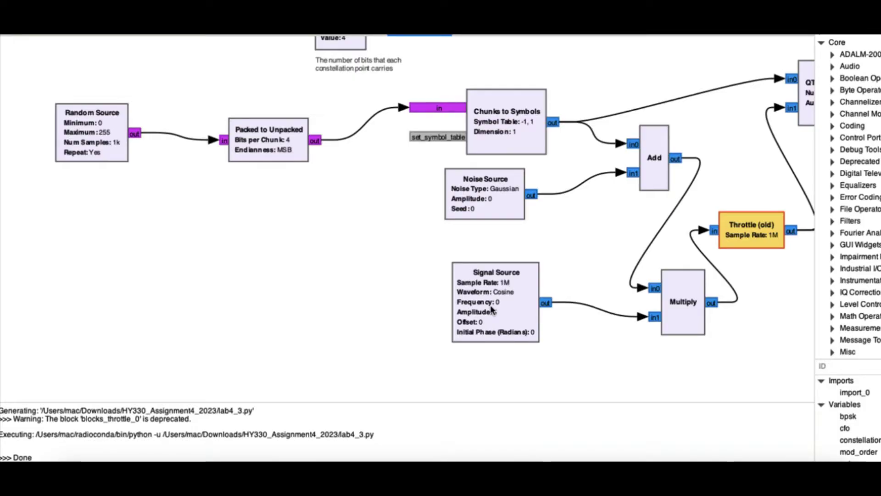
scroll(615, 364, "right", 5)
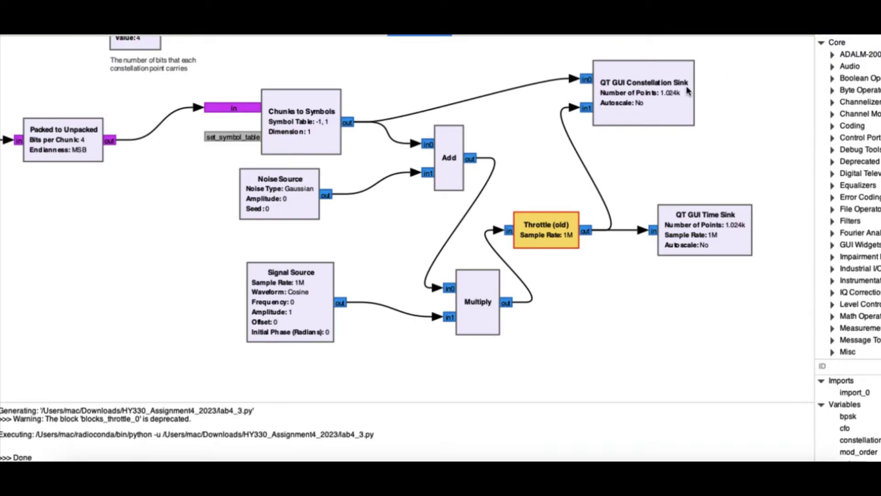
scroll(496, 128, "up", 4)
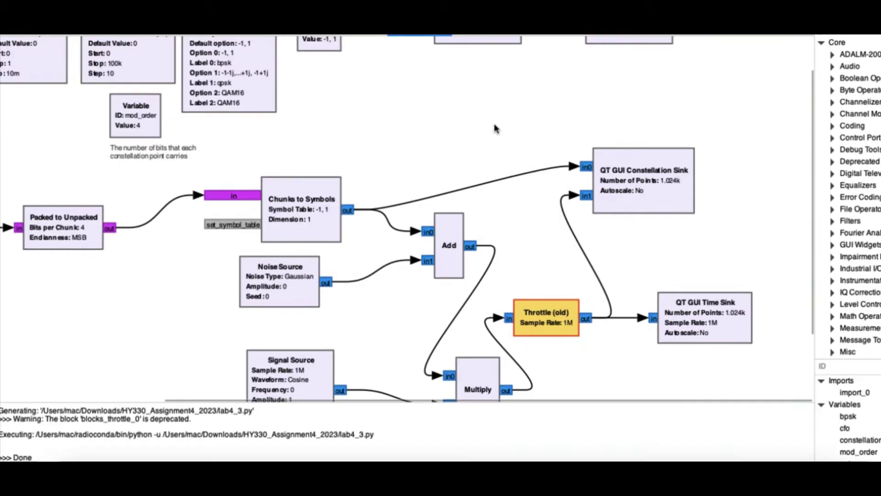
scroll(495, 128, "up", 2)
scroll(495, 128, "left", 3)
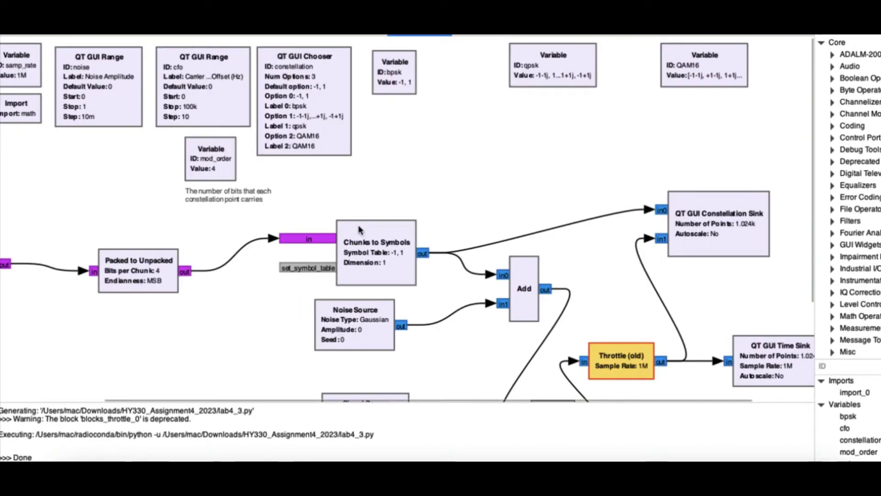
Step: Review the properties of the Packed to Unpacked block, then close them without changes
double_click(143, 280)
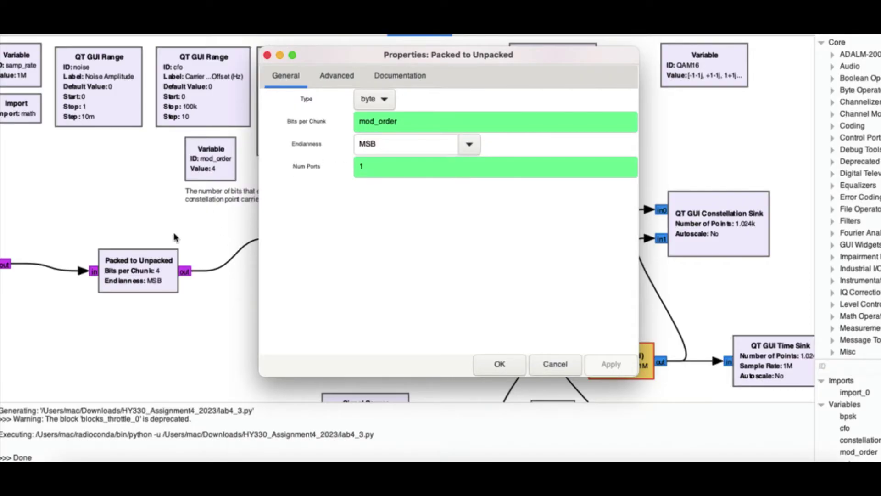
left_click(267, 55)
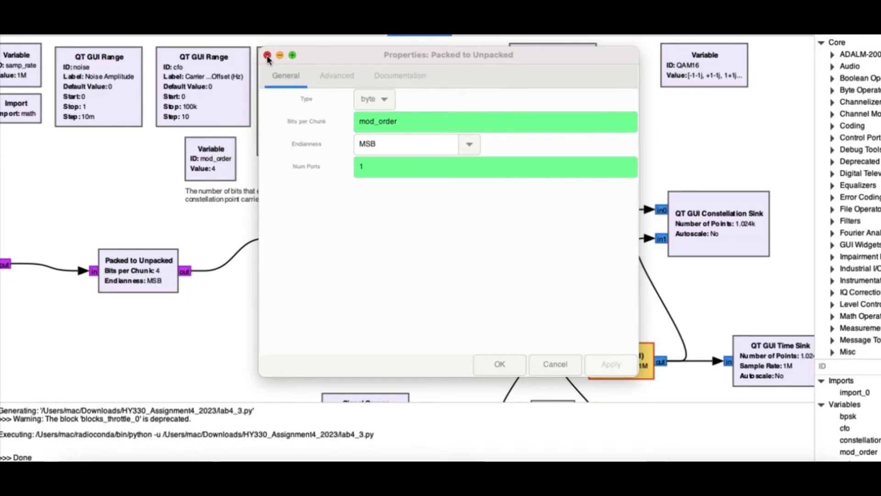
left_click(267, 55)
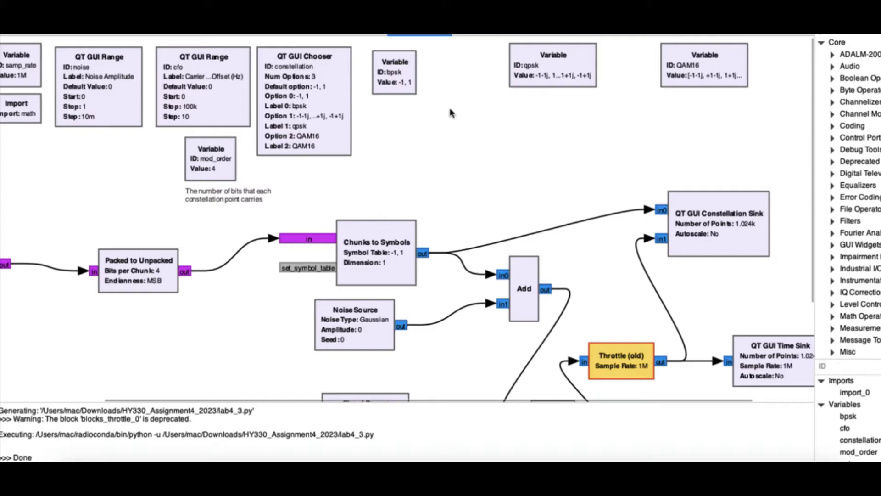
Step: Inspect the constellation point lists defined in the bpsk, qpsk and QAM16 variables
double_click(400, 75)
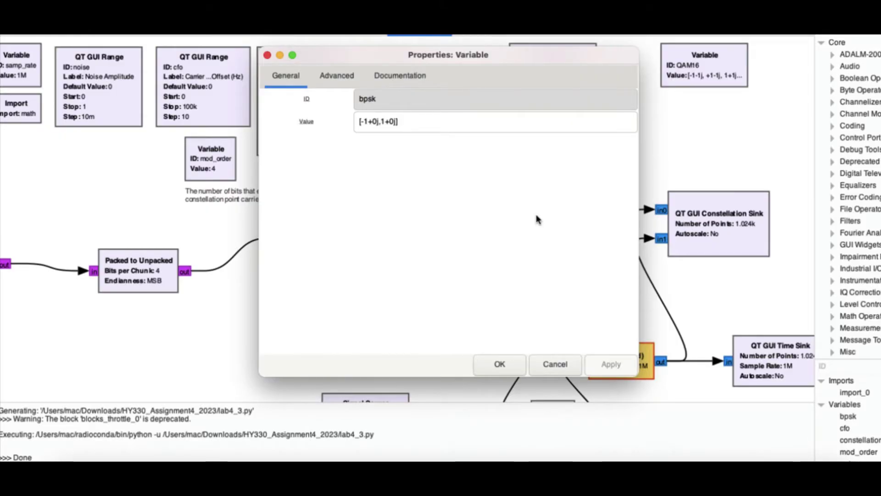
left_click(500, 365)
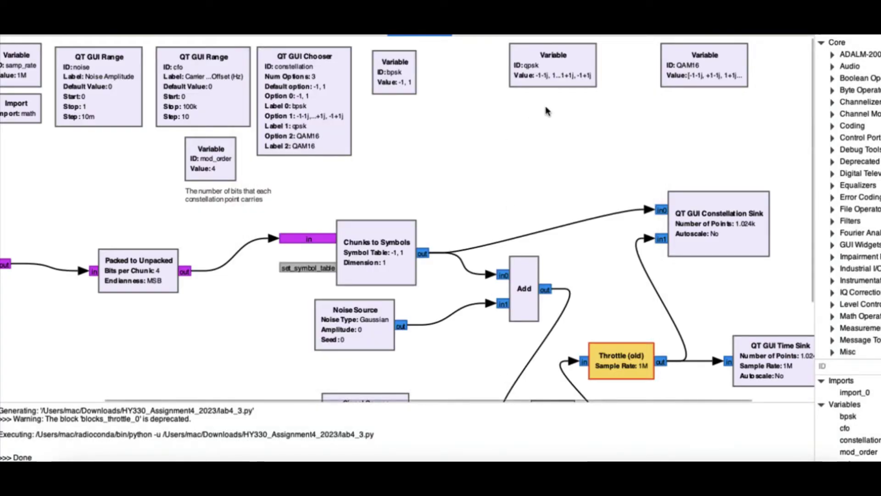
double_click(562, 80)
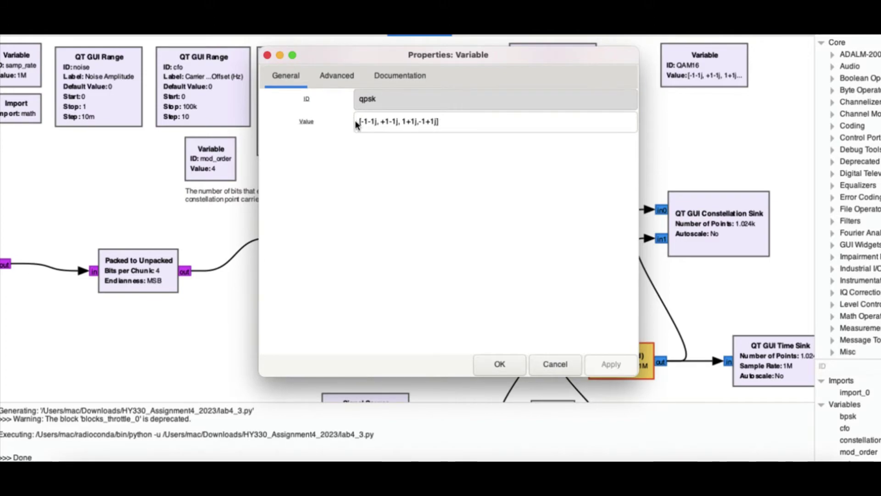
mouse_move(366, 130)
mouse_move(405, 128)
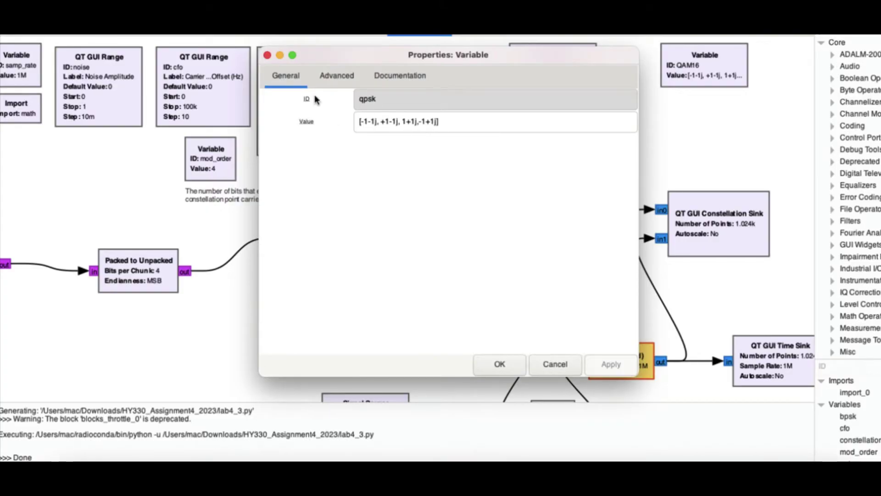
left_click(267, 56)
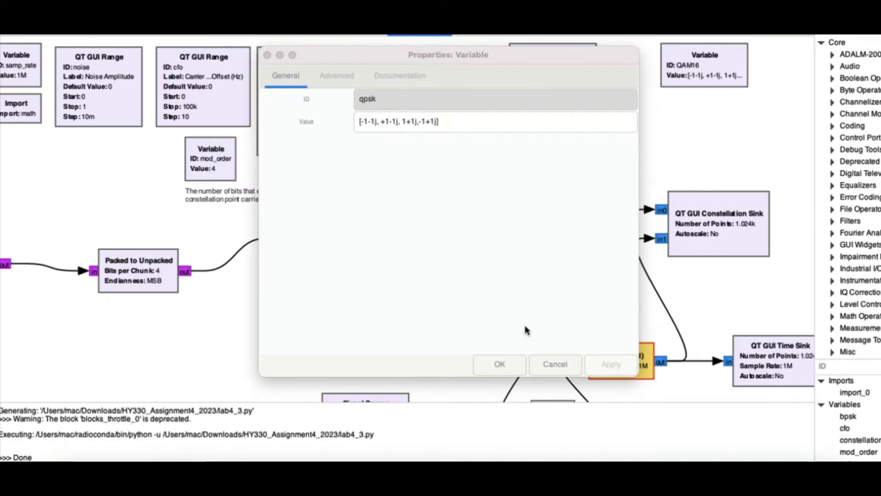
left_click(500, 364)
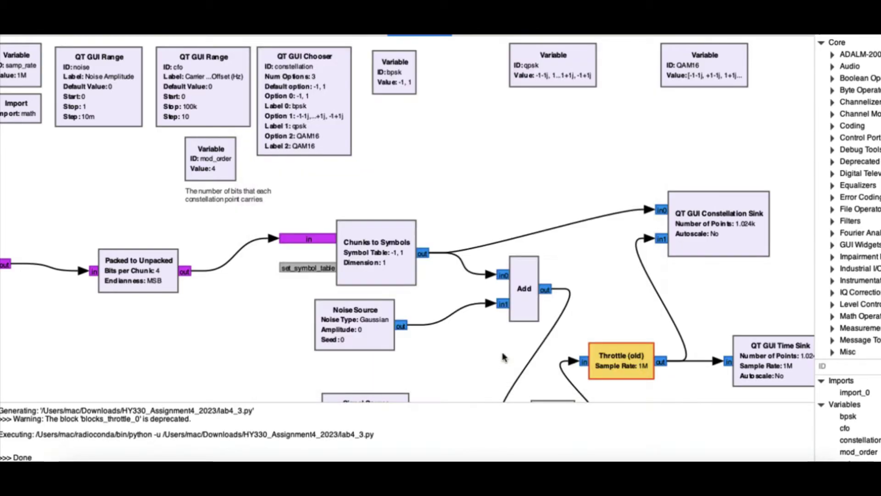
left_click(696, 76)
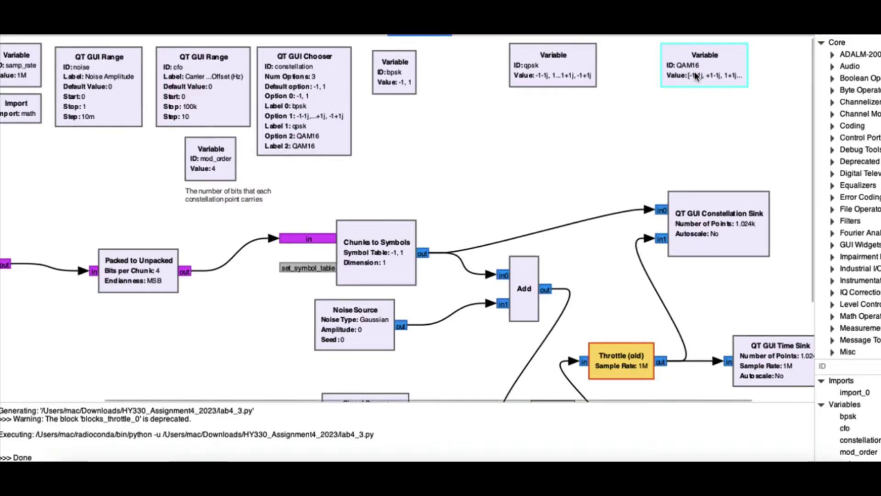
double_click(696, 76)
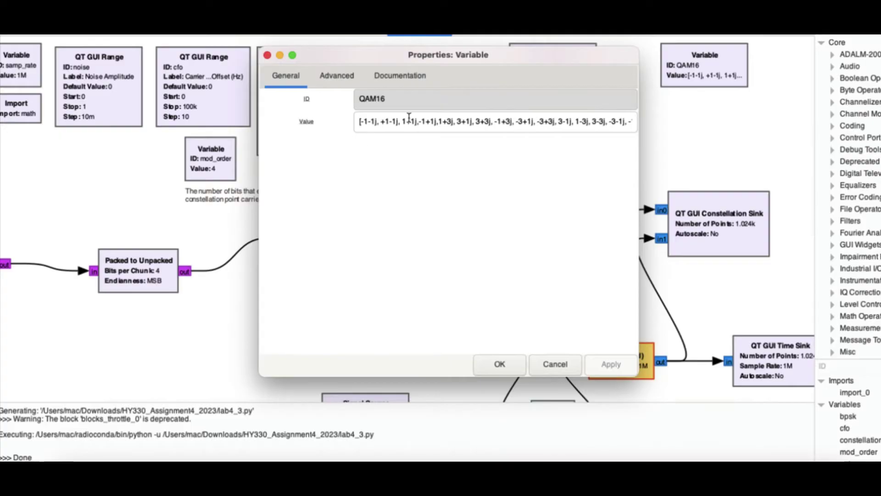
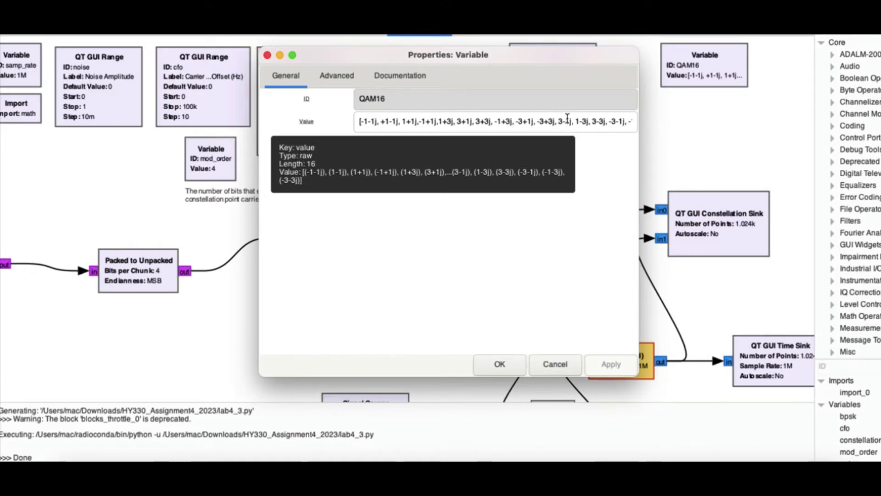
left_click(266, 55)
Step: Check the symbol table setting of Chunks to Symbols and the options of the constellation QT GUI Chooser
double_click(385, 260)
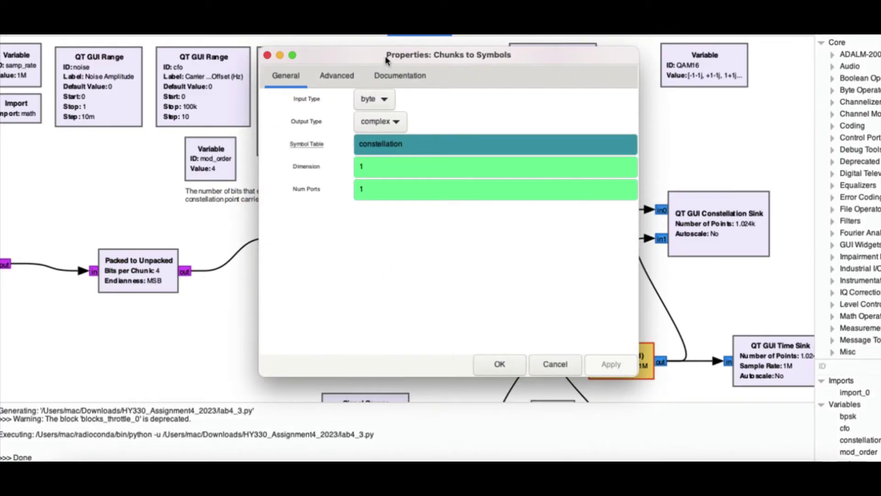
left_click(266, 55)
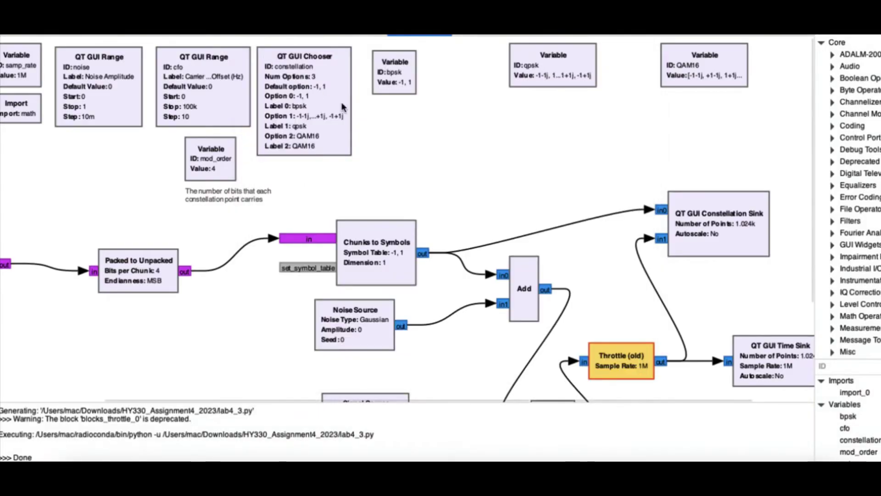
double_click(312, 98)
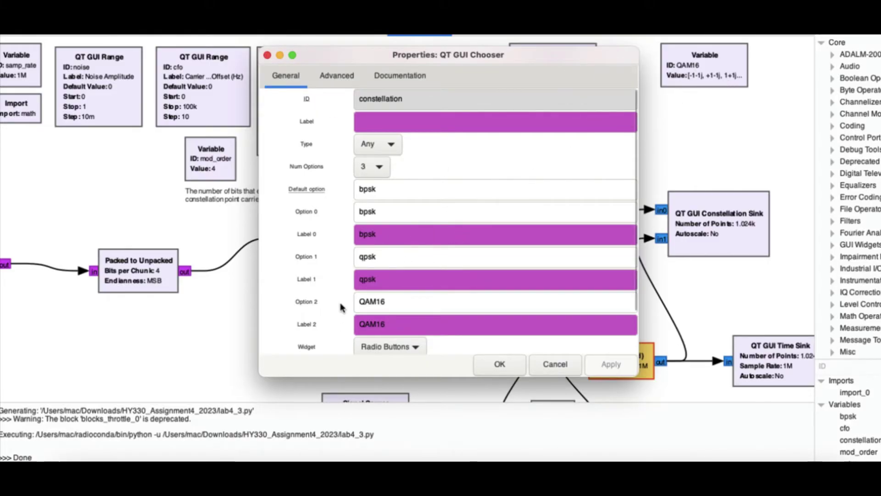
left_click_drag(484, 51, 361, 127)
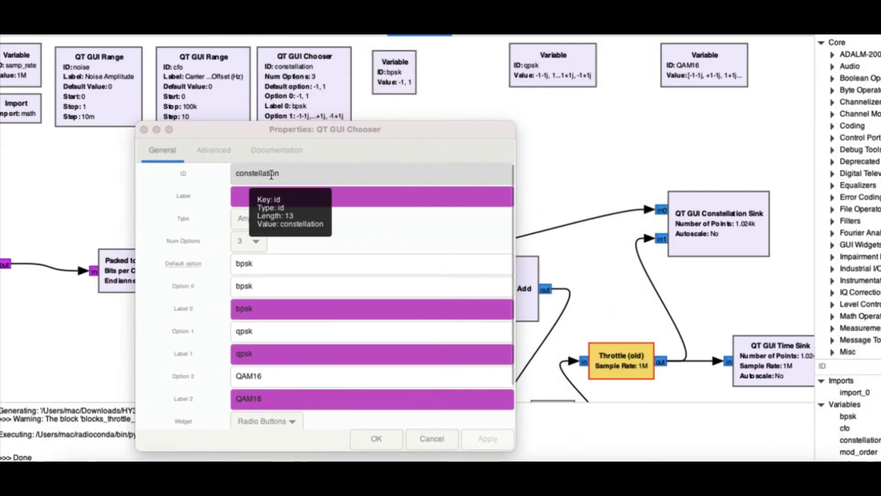
left_click_drag(316, 129, 709, 73)
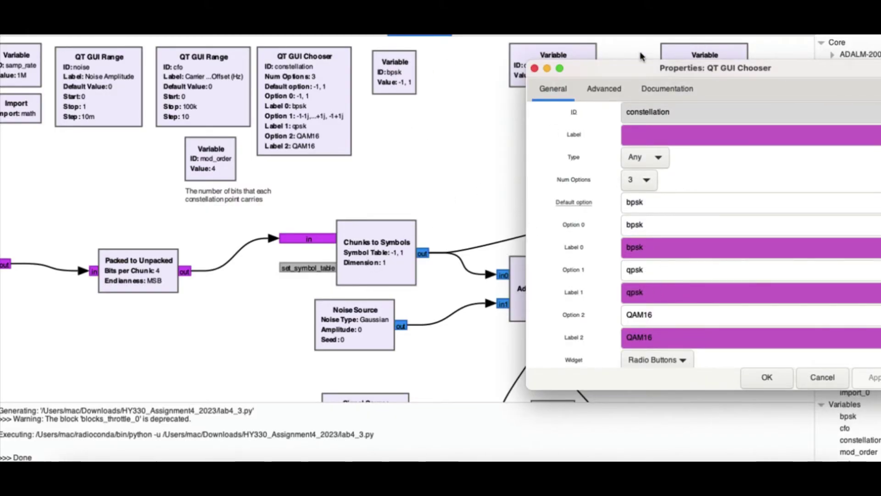
left_click(534, 69)
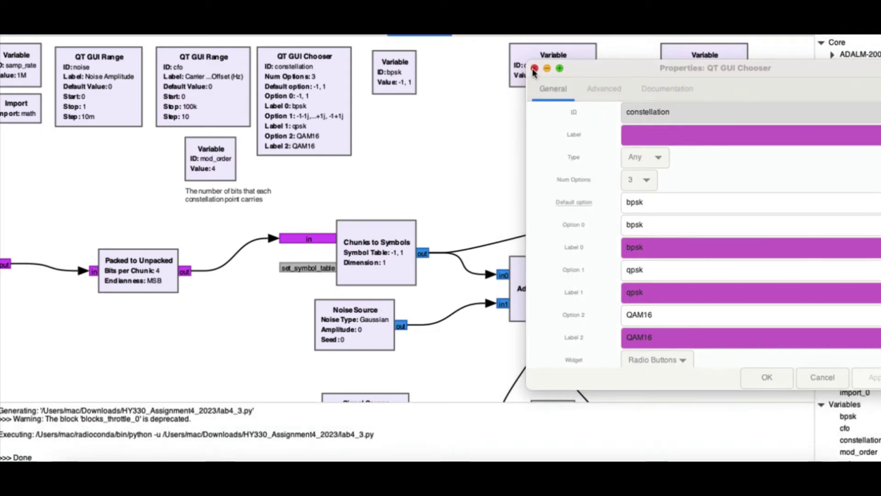
left_click(767, 377)
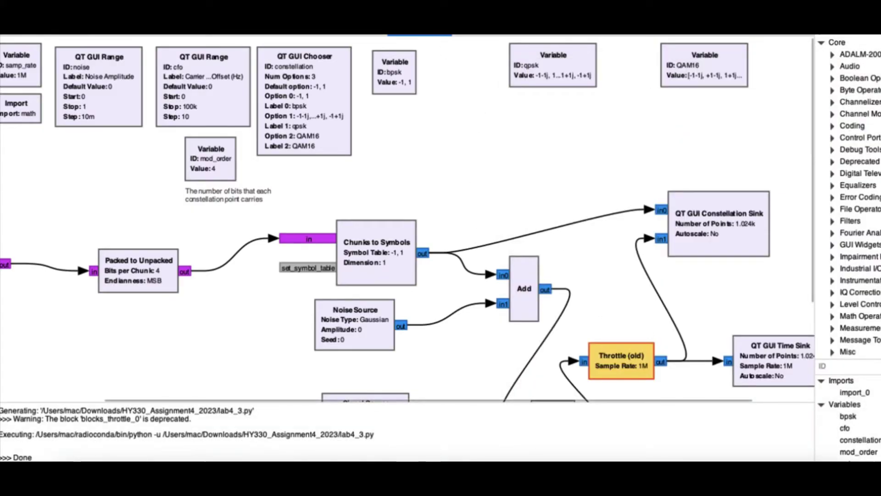
Step: Run the flowgraph, examine the time and constellation plots with bpsk selected, and close the running window
key("F6")
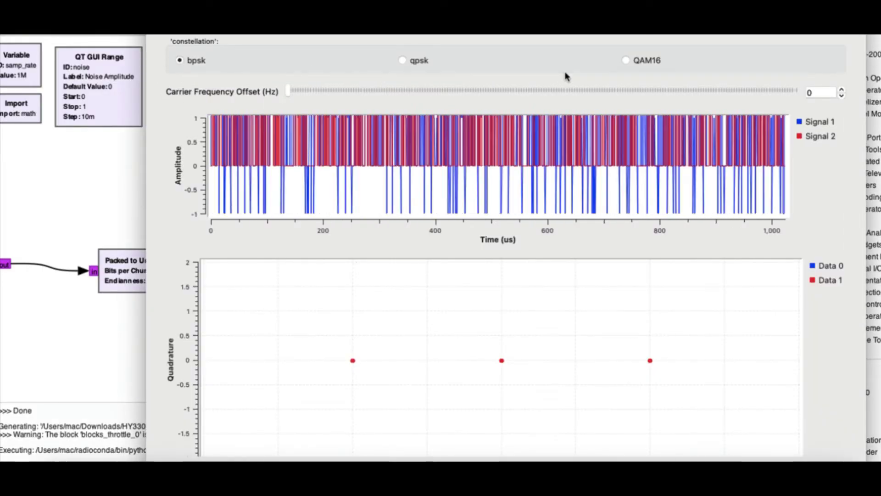
scroll(657, 144, "down", 4)
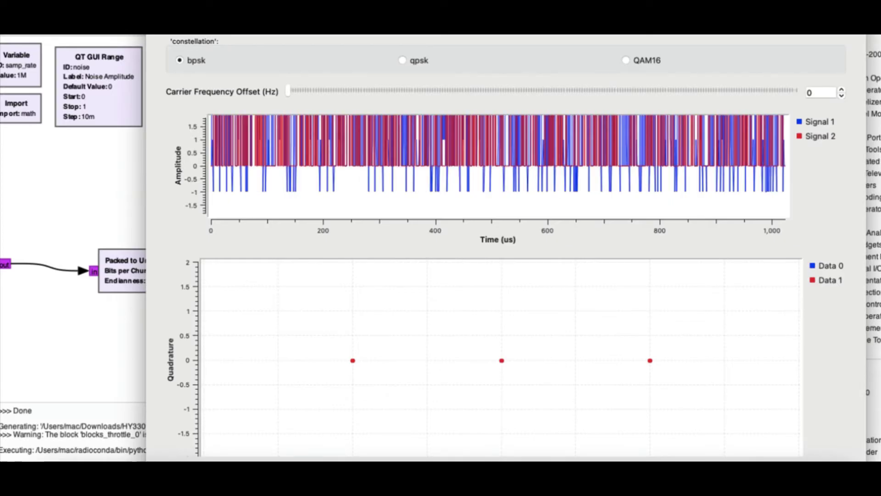
left_click_drag(147, 35, 175, 66)
left_click_drag(364, 72, 350, 44)
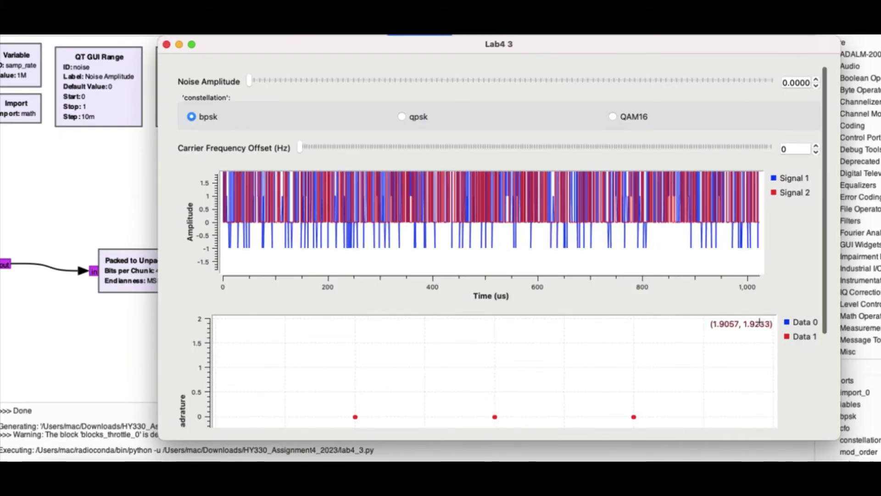
scroll(760, 323, "down", 5)
scroll(759, 323, "up", 5)
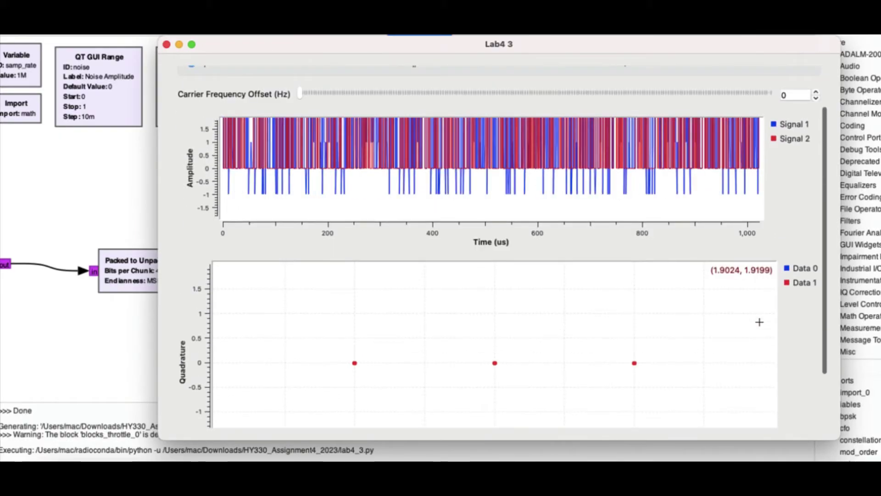
scroll(694, 344, "down", 2)
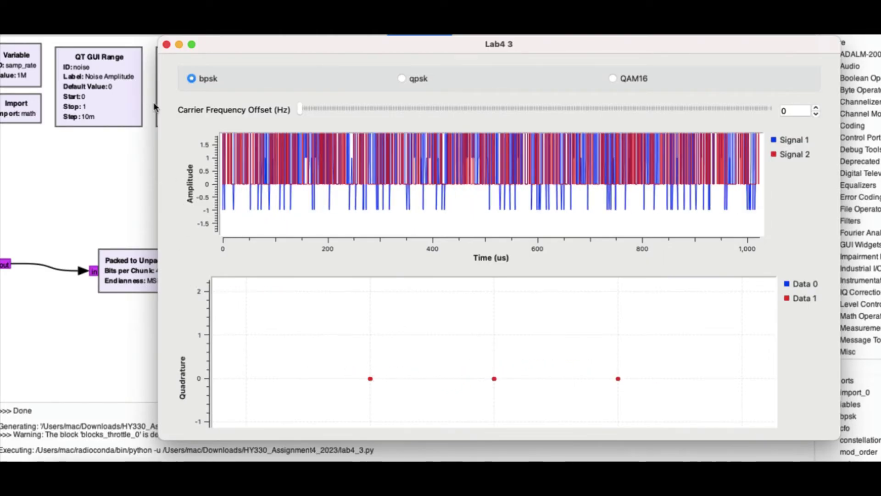
left_click(167, 44)
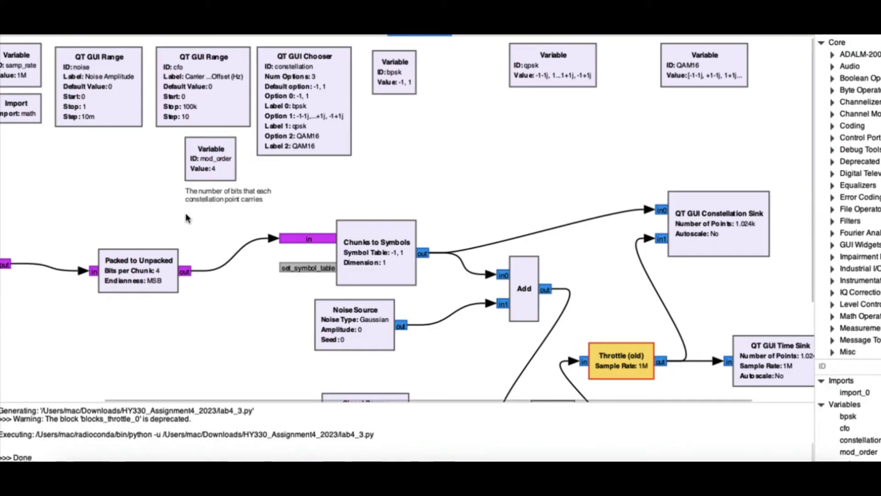
Step: Check which variable sets the bits per chunk in the Packed to Unpacked block
scroll(187, 218, "left", 5)
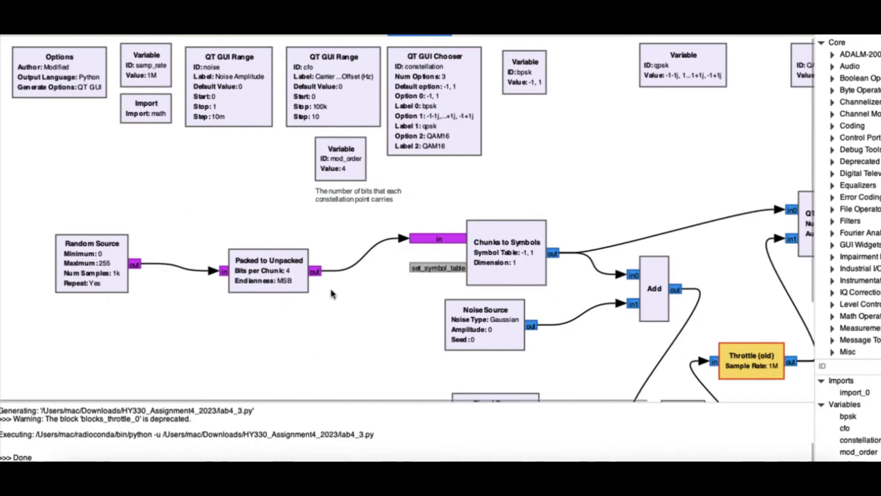
double_click(269, 277)
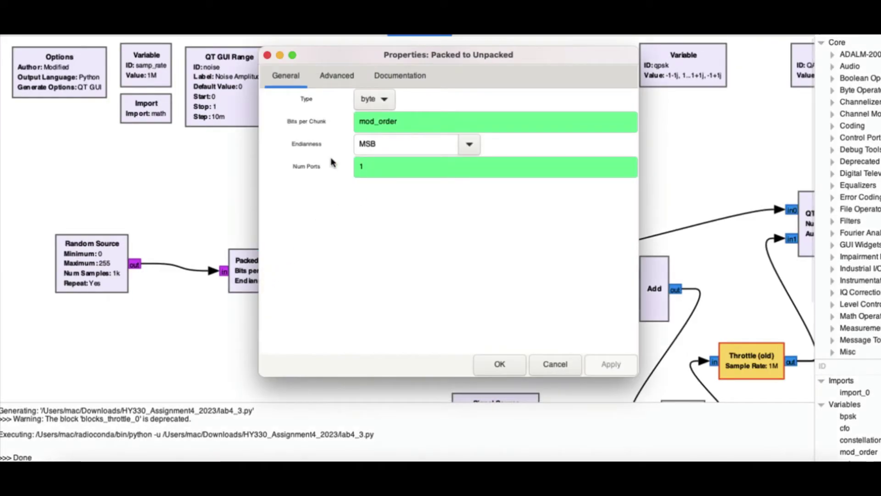
left_click(268, 55)
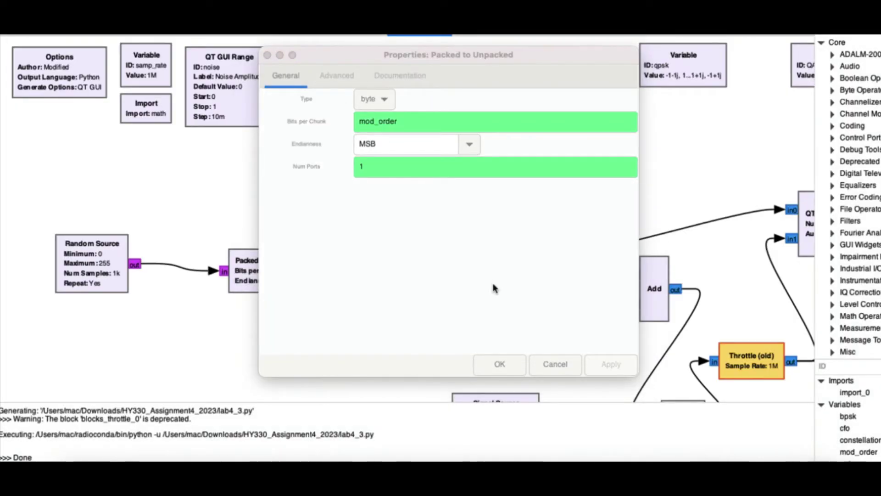
left_click(500, 365)
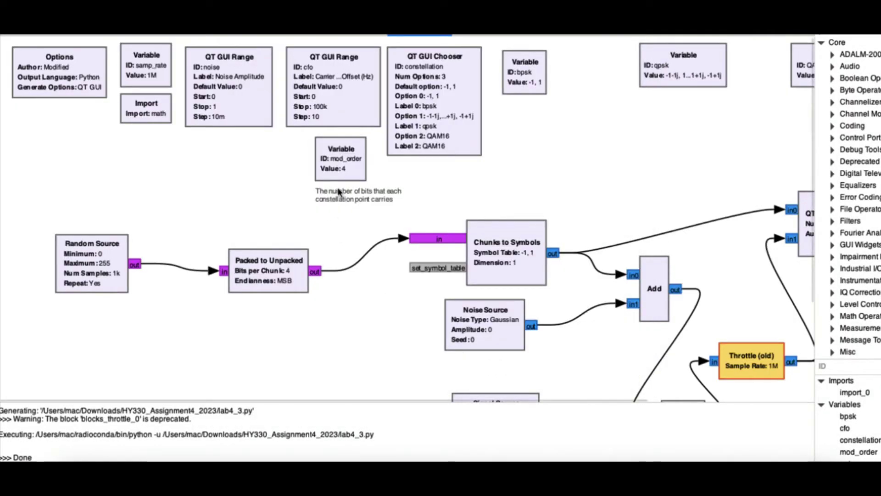
Step: Set the mod_order variable to 1 and run the flowgraph
double_click(349, 164)
left_click(382, 120)
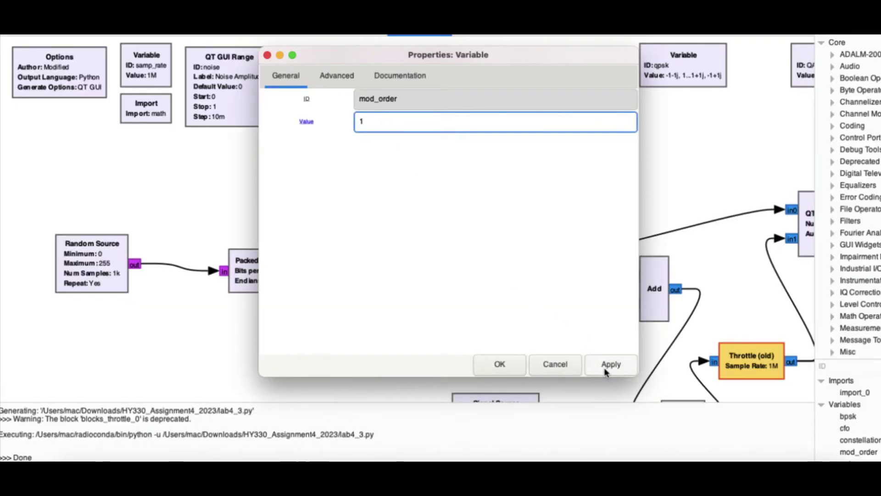
left_click(499, 364)
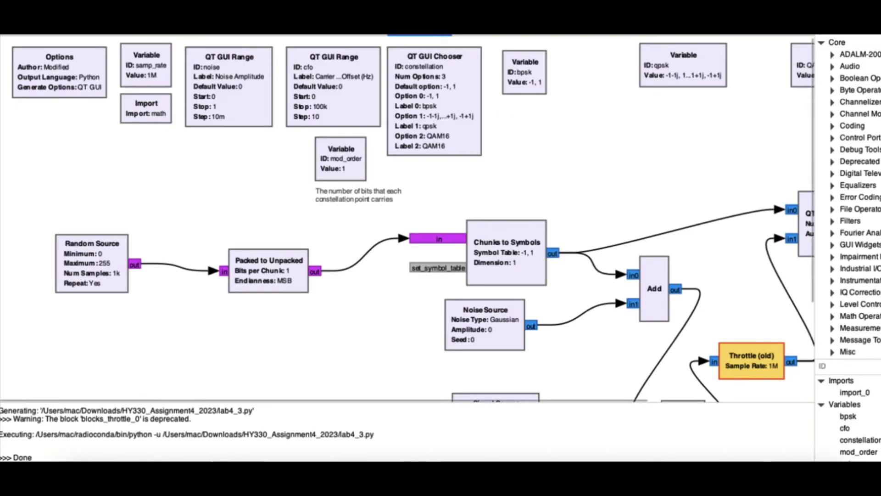
key("F6")
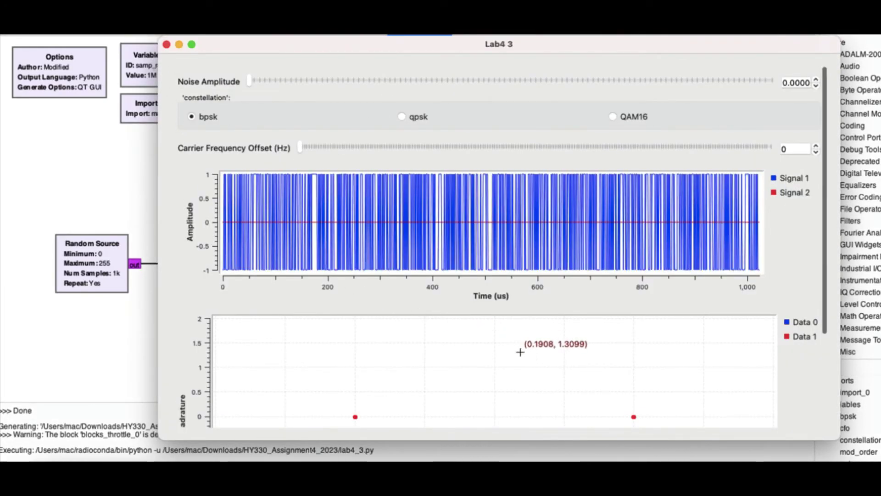
Step: Examine the time and constellation plots with bpsk selected
scroll(520, 351, "down", 2)
scroll(519, 352, "down", 3)
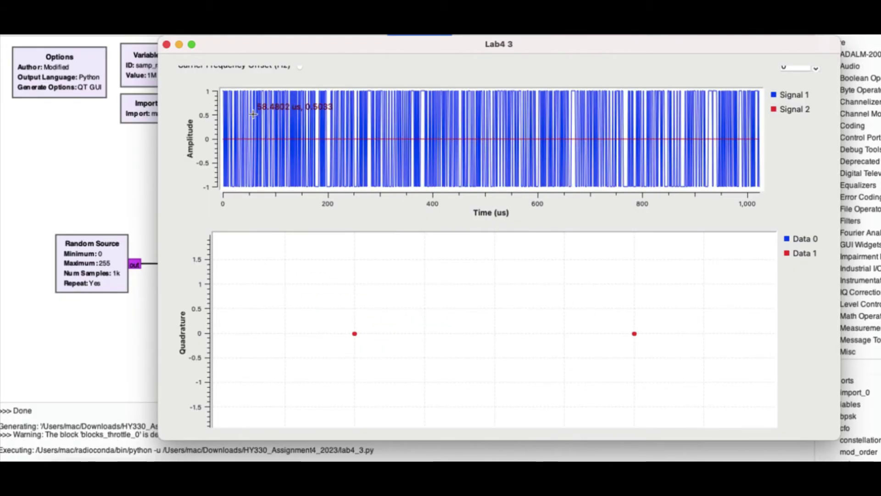
scroll(253, 114, "up", 3)
scroll(253, 114, "up", 5)
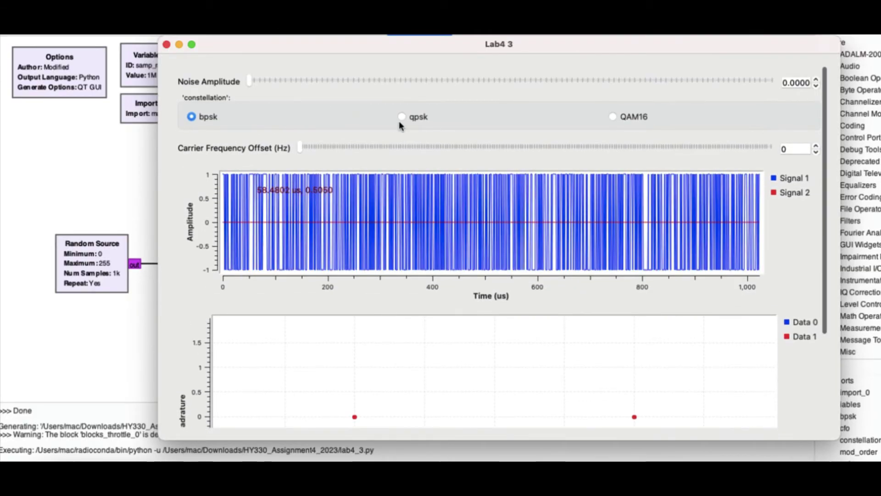
Step: Switch the constellation to qpsk, examine its plots with mod_order at 1, and close the running window
left_click(402, 117)
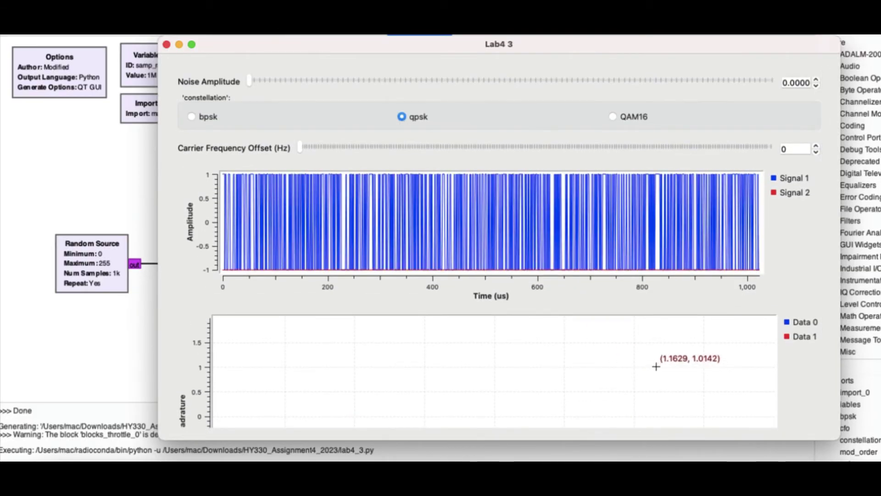
scroll(656, 367, "down", 2)
scroll(656, 366, "down", 2)
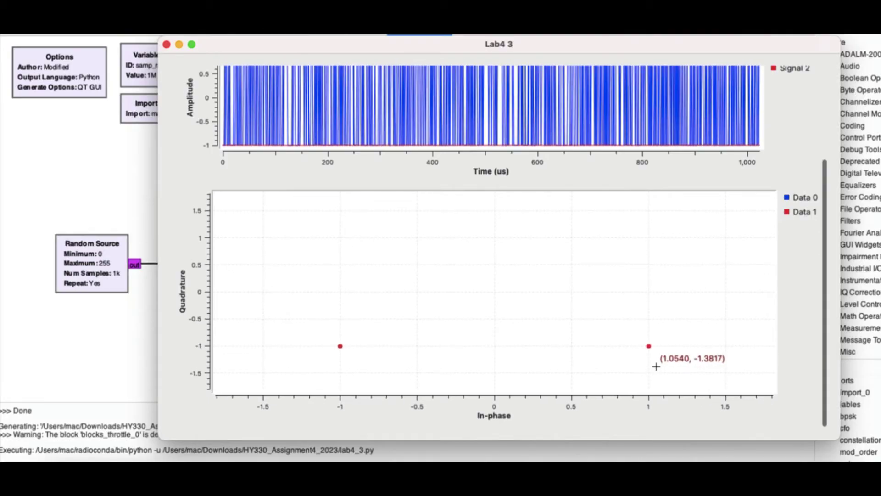
scroll(656, 367, "up", 3)
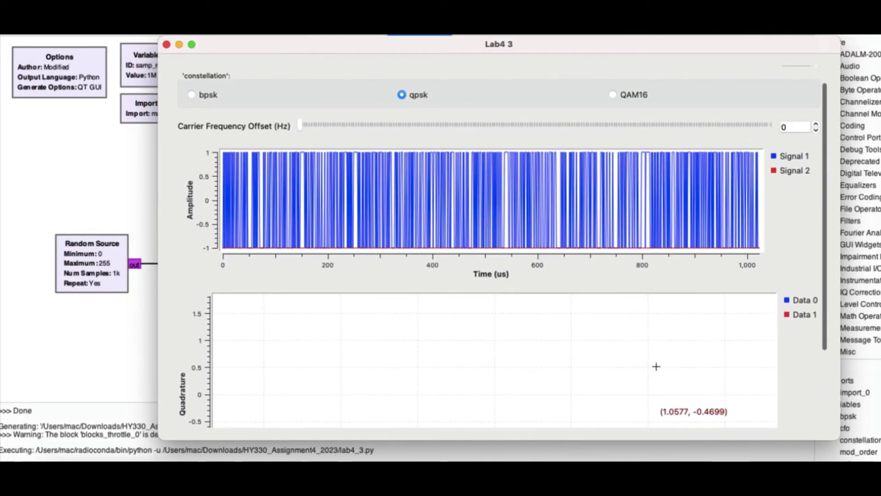
left_click(166, 44)
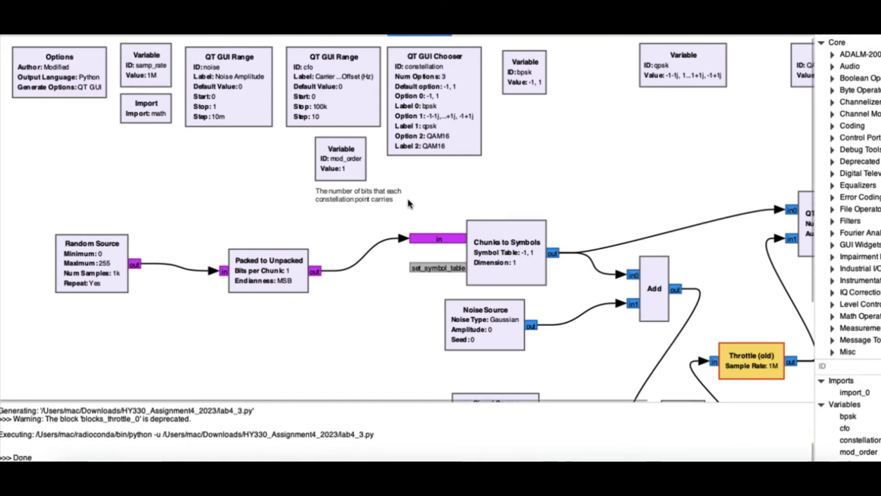
Step: Set the mod_order variable to 2 and run the flowgraph
double_click(342, 168)
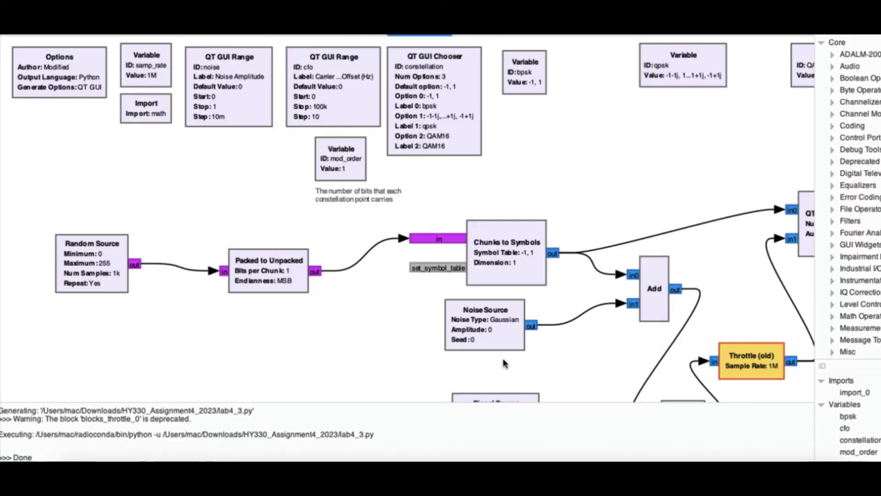
left_click(512, 365)
key("F6")
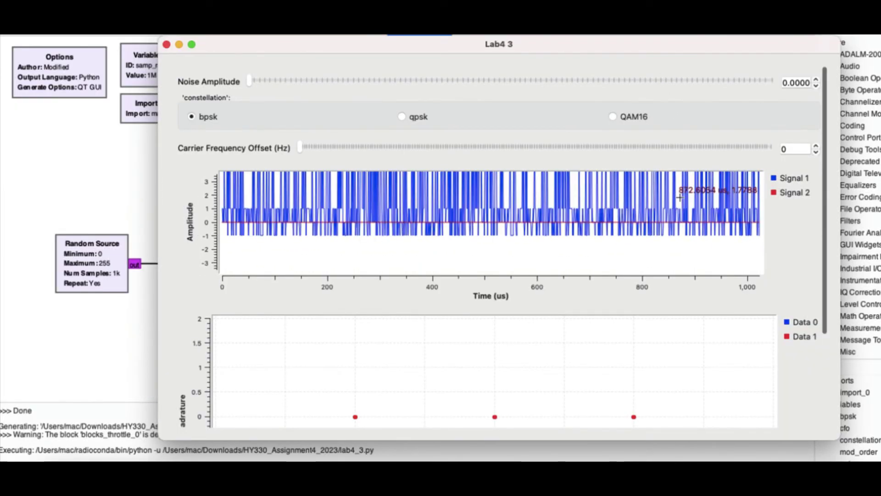
Step: Switch the constellation to qpsk and examine its time and constellation plots
left_click(401, 117)
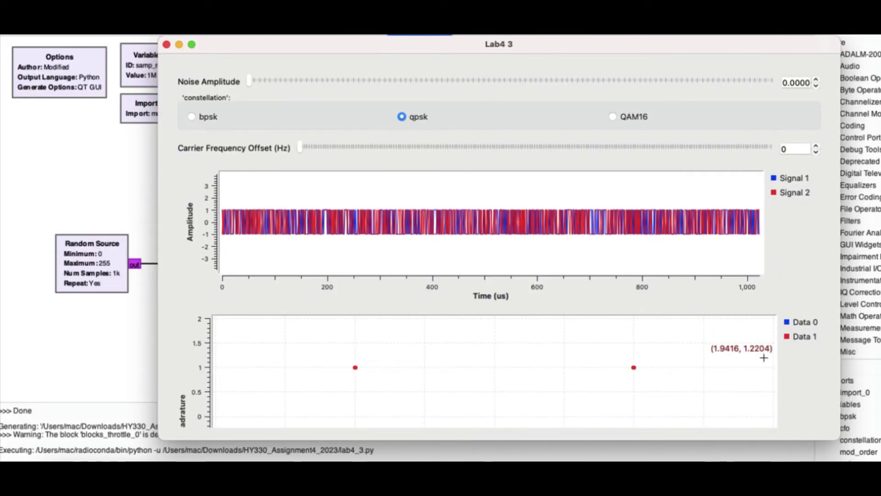
scroll(759, 360, "down", 4)
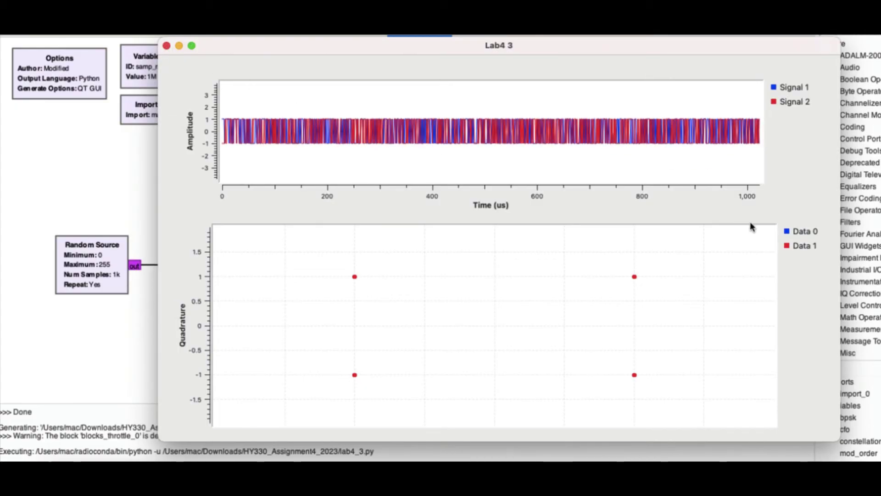
scroll(747, 222, "up", 5)
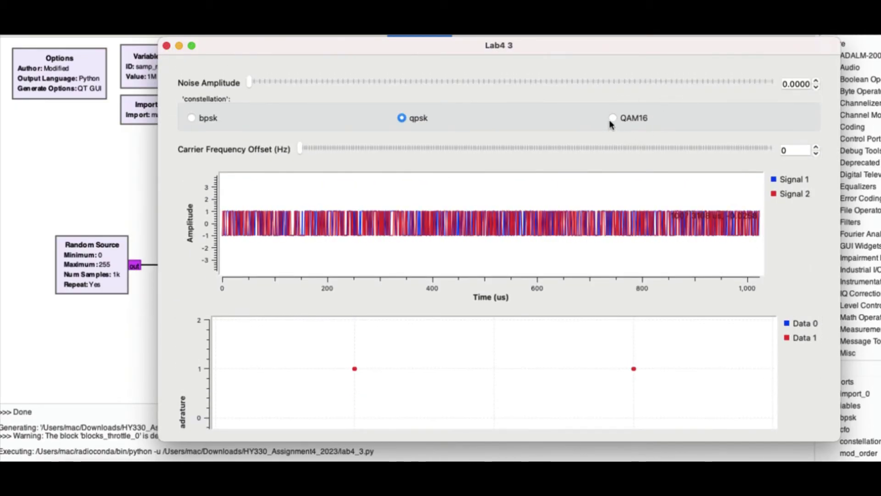
Step: Switch the constellation to QAM16, check its plots with mod_order at 2, and close the running window
left_click(613, 117)
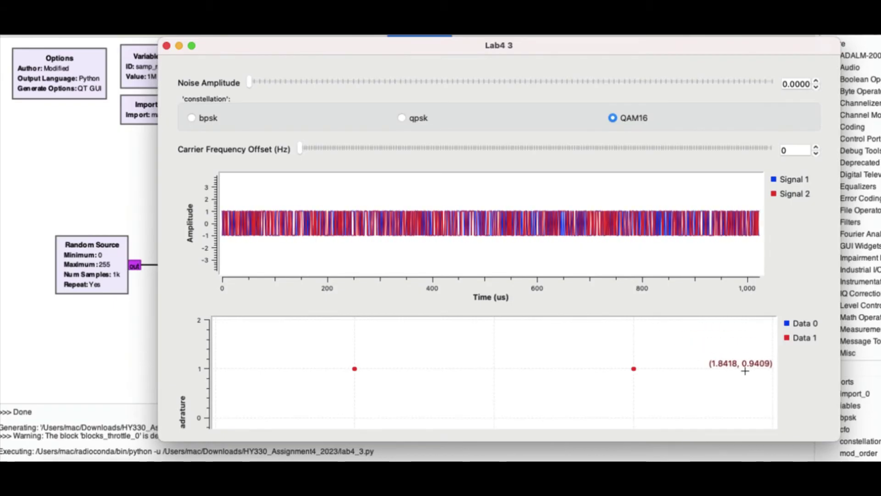
scroll(743, 367, "down", 3)
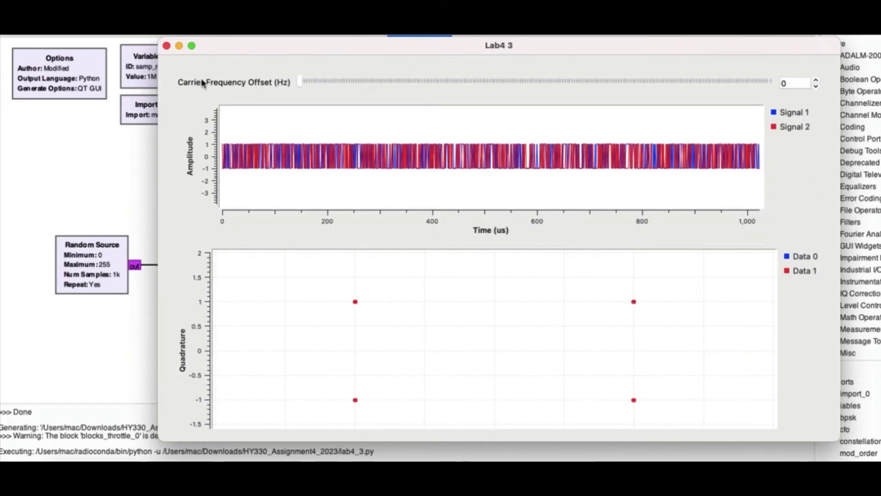
left_click(166, 45)
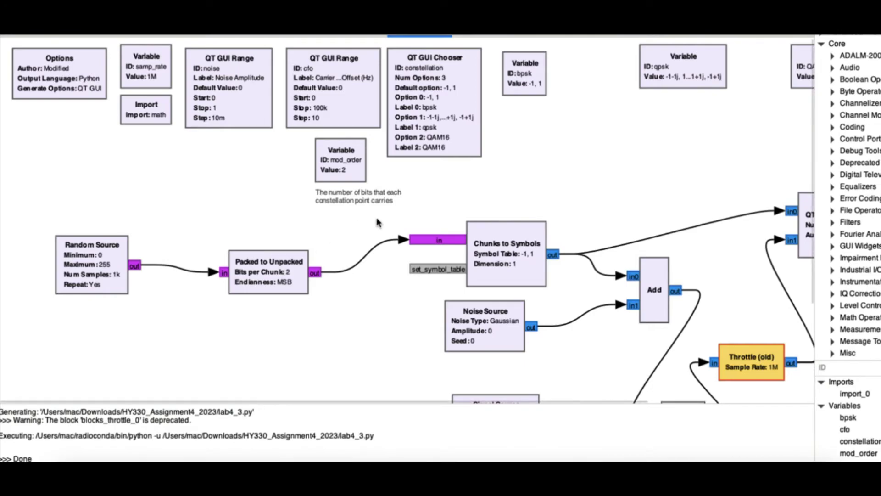
Step: Set the mod_order variable to 4 and run the flowgraph
double_click(331, 167)
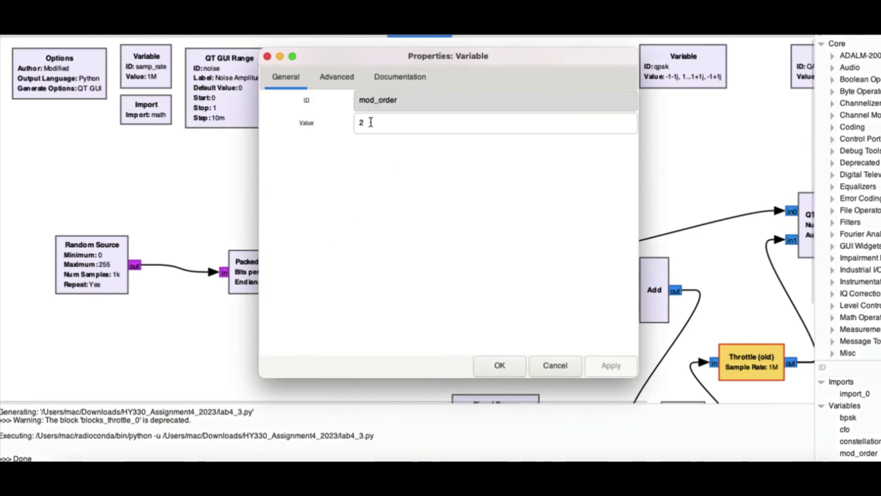
double_click(371, 122)
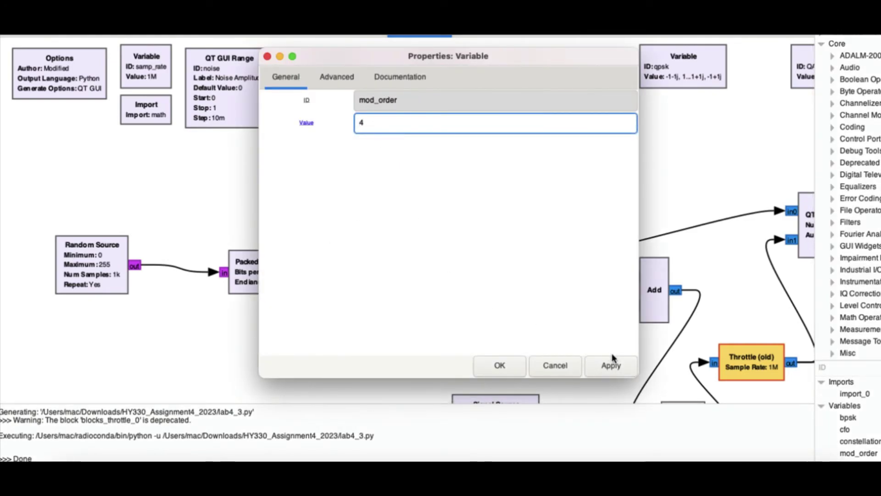
left_click(500, 365)
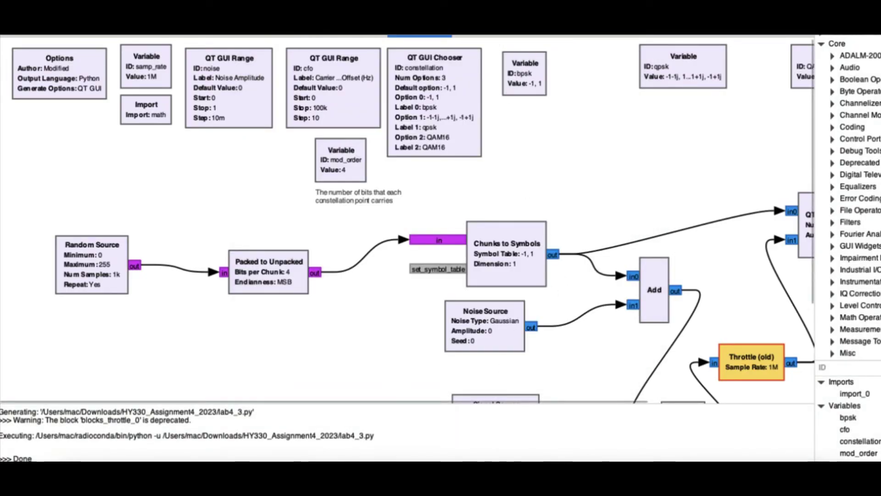
key("F6")
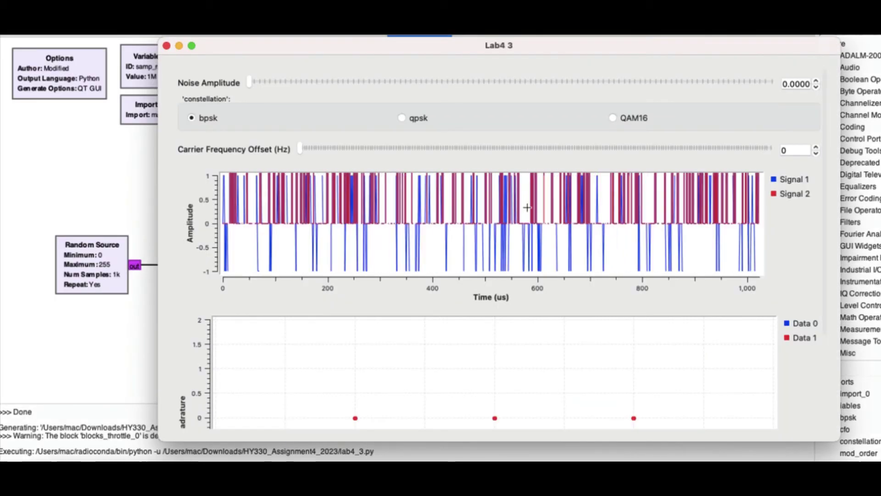
Step: Switch the constellation to QAM16 and examine its time and constellation plots without noise
left_click(613, 117)
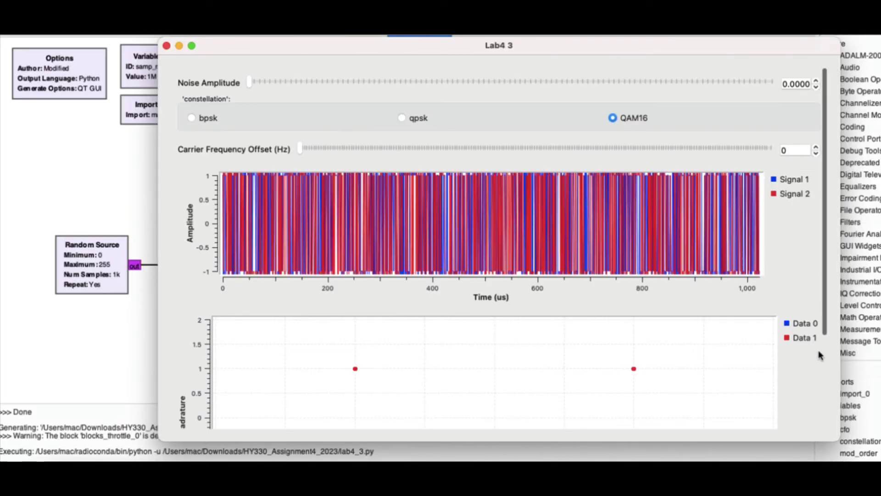
scroll(820, 355, "down", 5)
scroll(694, 306, "up", 5)
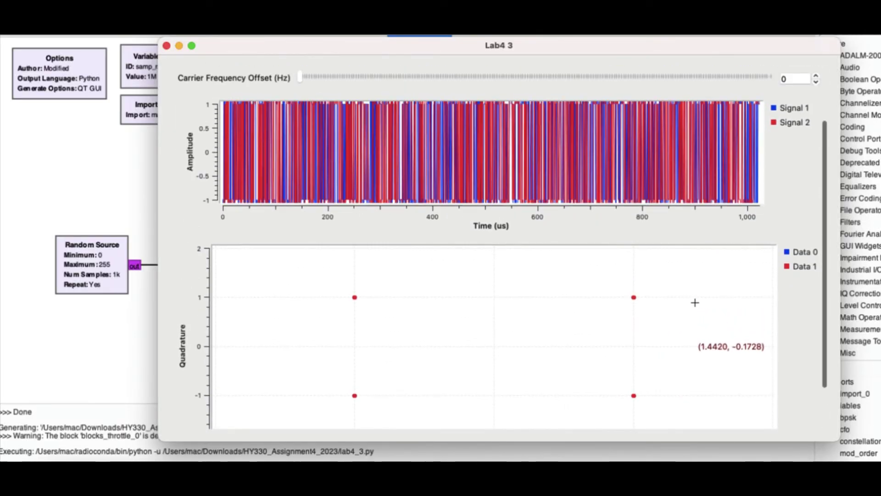
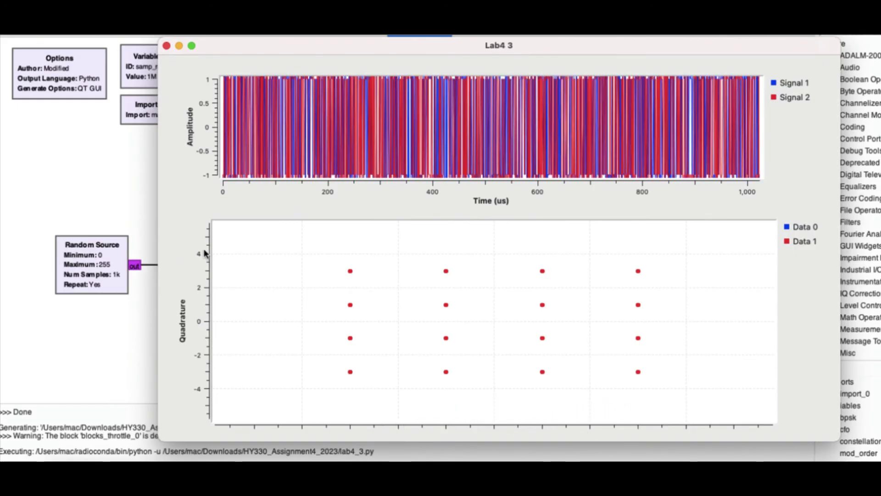
scroll(198, 287, "down", 2)
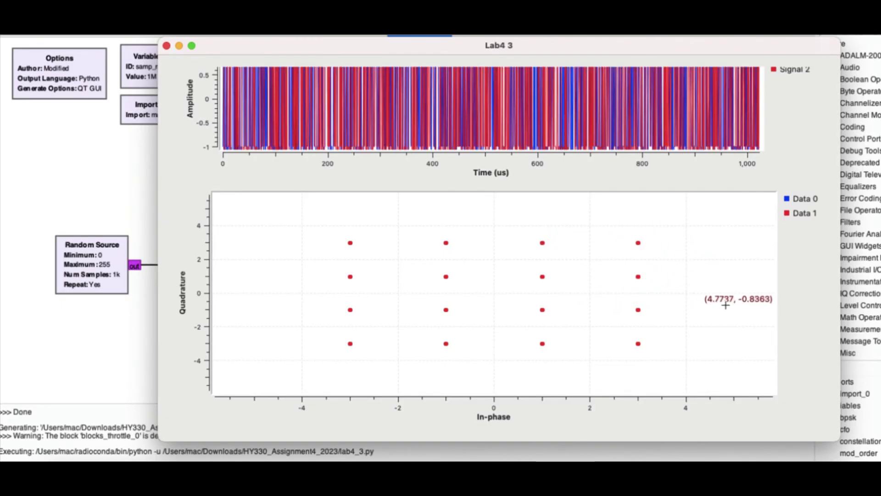
scroll(807, 228, "up", 1)
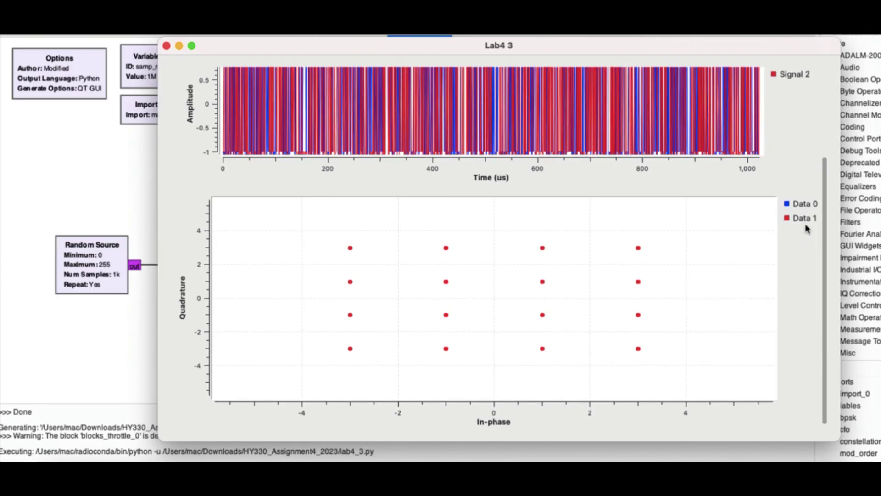
scroll(807, 228, "up", 1)
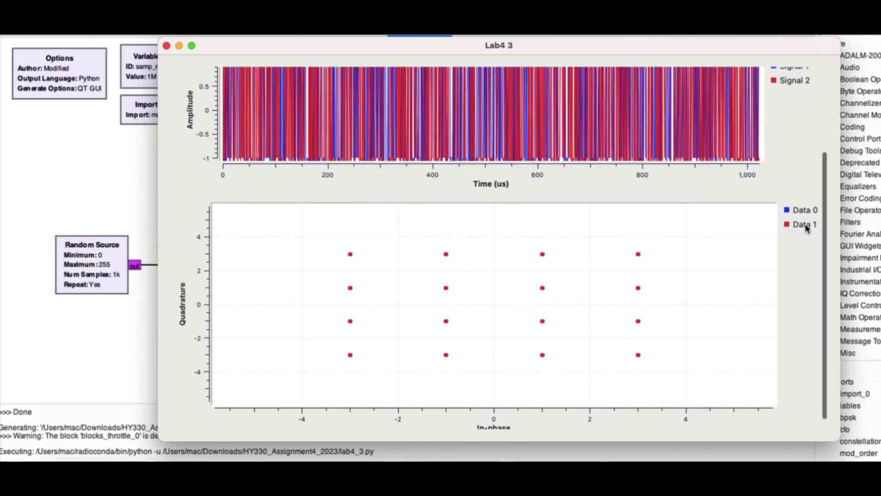
scroll(806, 229, "up", 4)
scroll(807, 229, "up", 10)
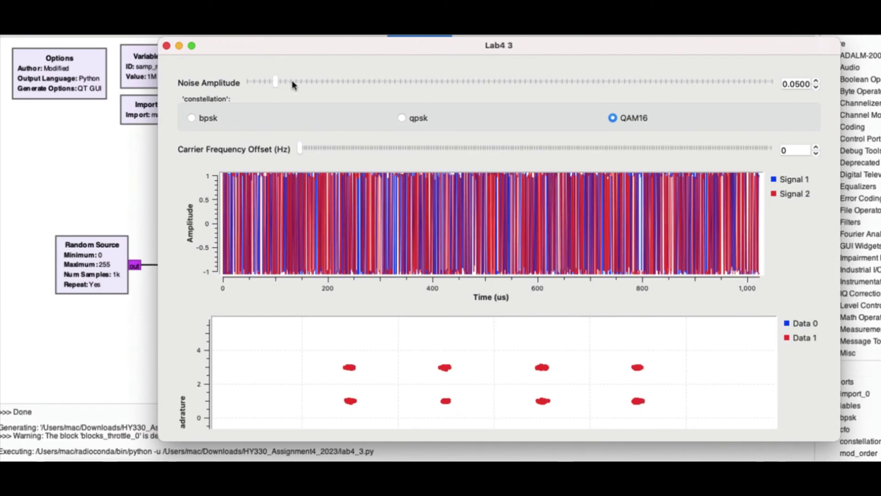
Step: Raise the noise amplitude to 0.31, examine its effect on the QAM16 constellation, and close the running window
left_click_drag(338, 81, 410, 92)
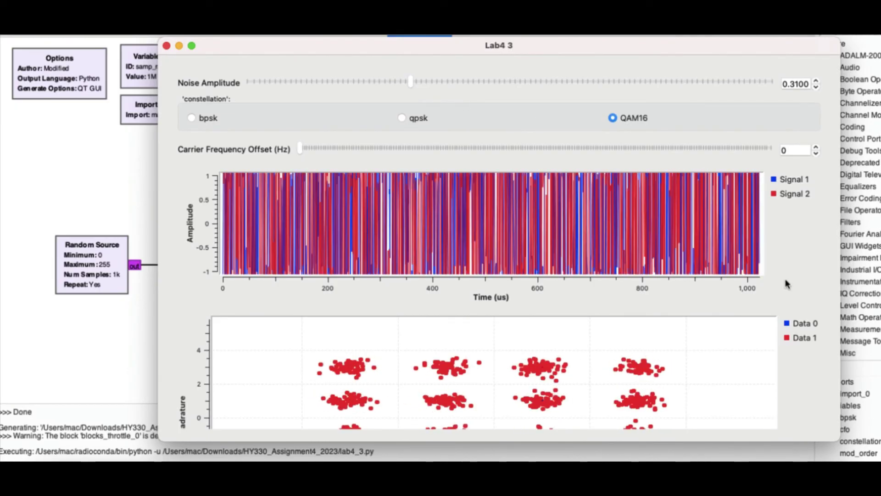
scroll(826, 330, "down", 3)
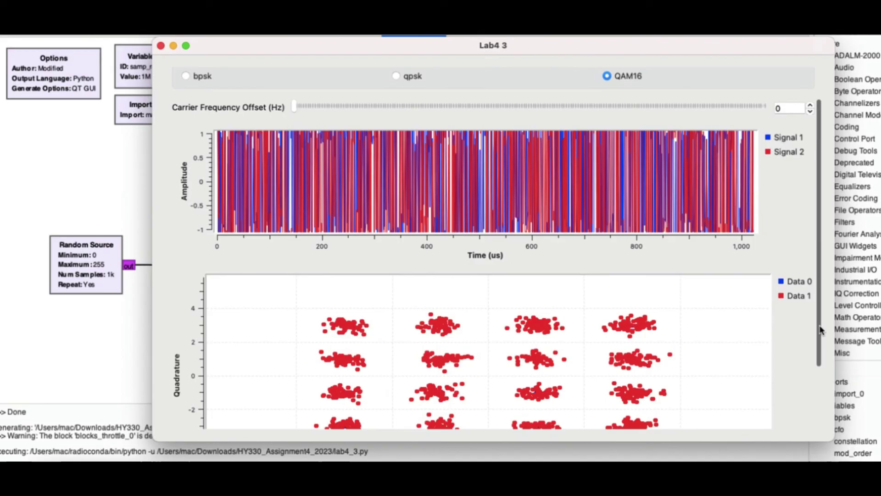
scroll(821, 329, "down", 5)
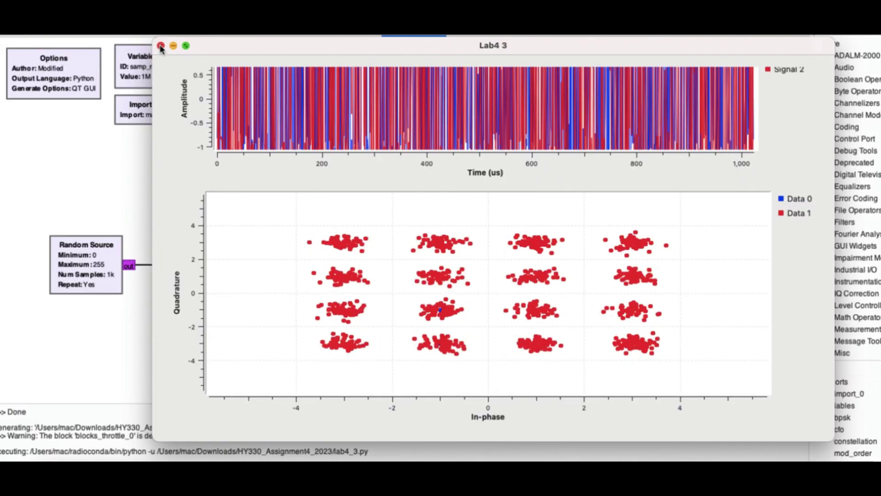
key("super+q")
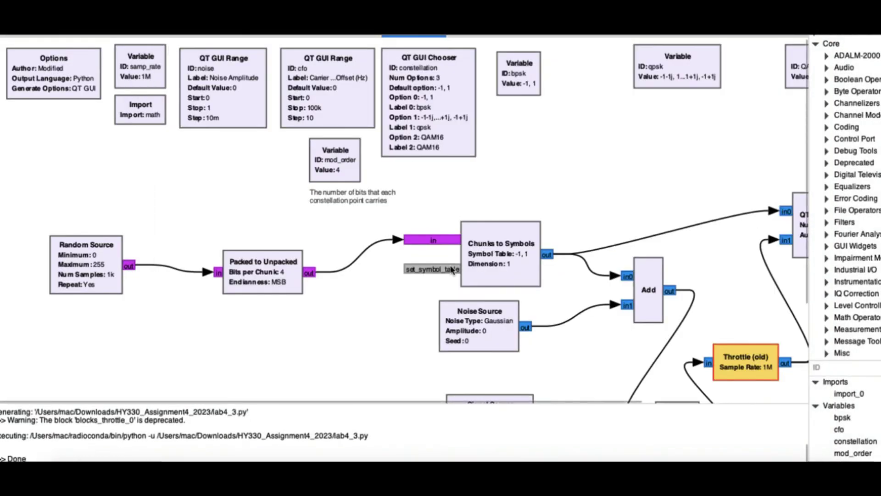
Step: Set the mod_order variable to 2 and apply the change
double_click(357, 156)
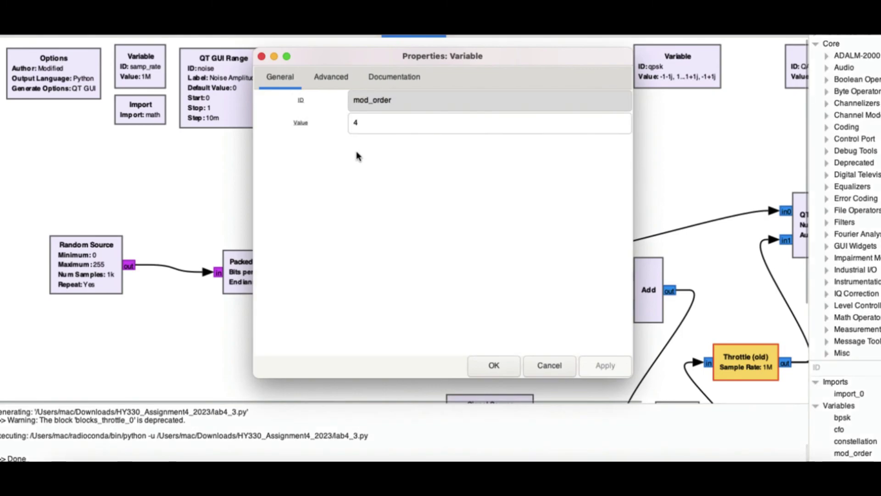
double_click(382, 132)
type("2")
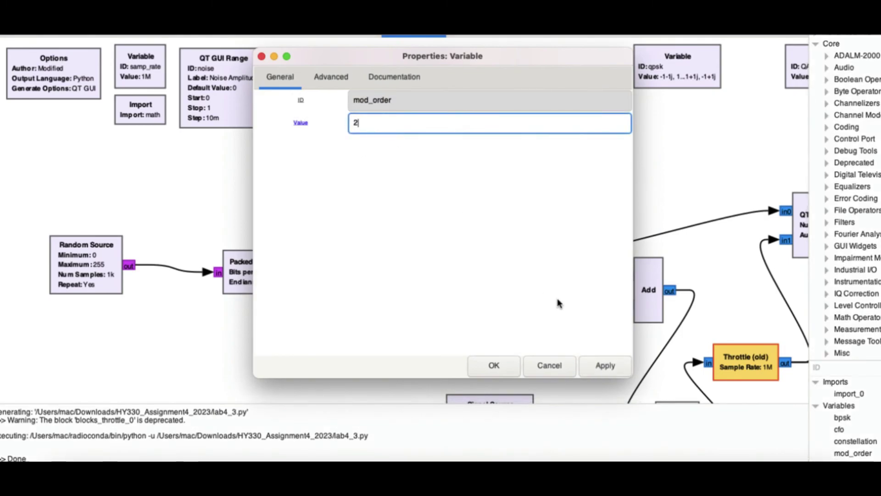
left_click(615, 365)
left_click(494, 365)
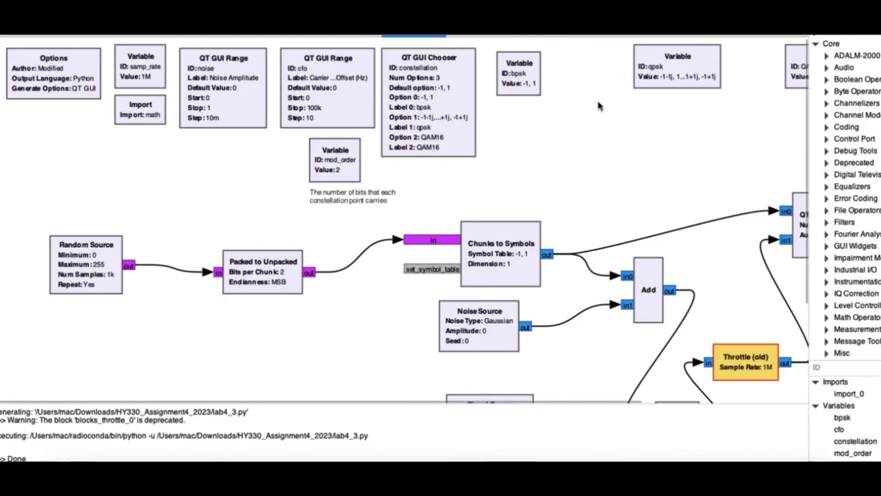
Step: Run the flowgraph, switch the constellation to qpsk, and examine its time and constellation plots without noise
key("F6")
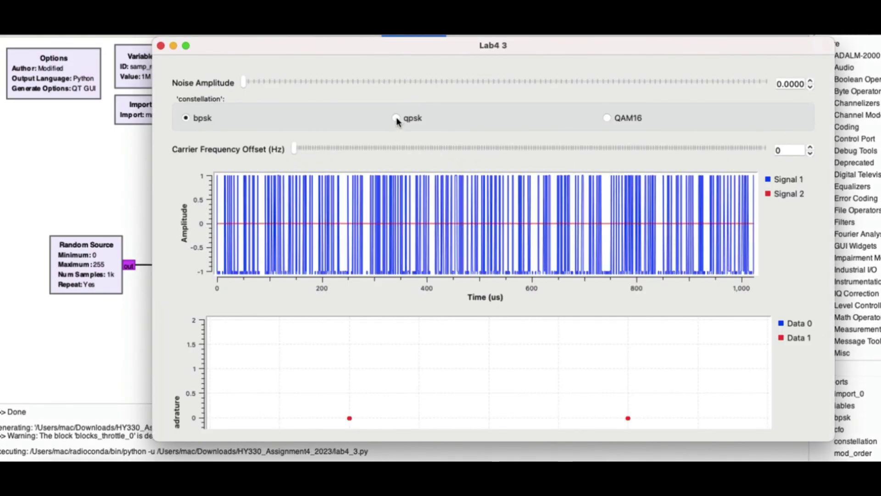
left_click(395, 118)
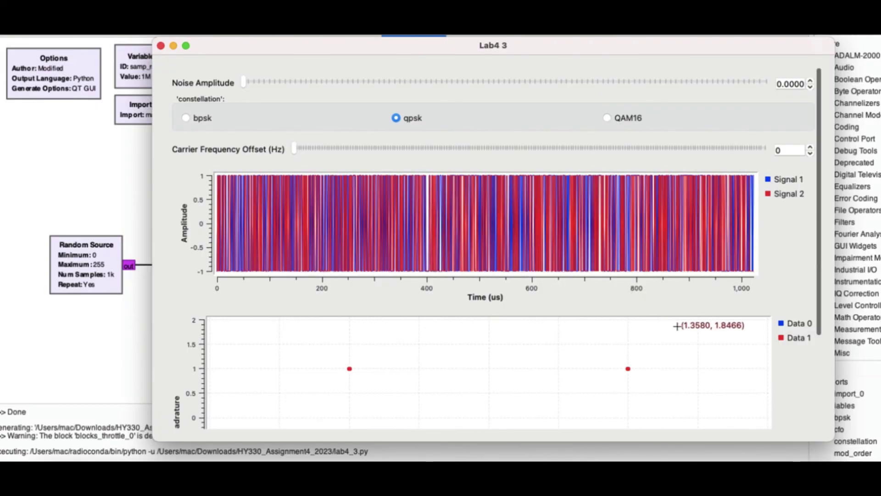
scroll(678, 324, "down", 5)
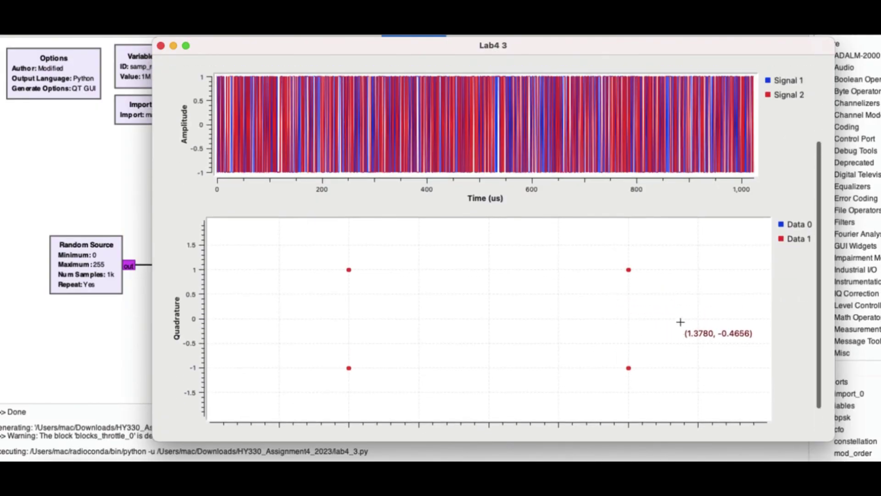
scroll(680, 321, "up", 5)
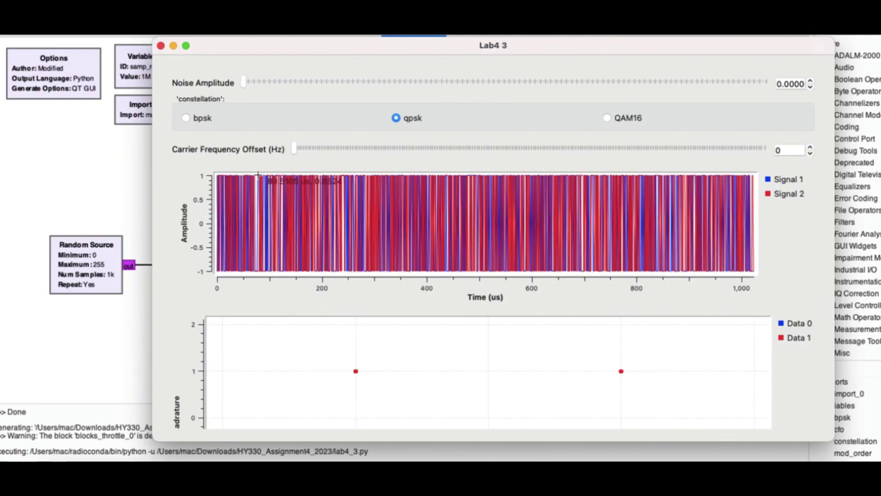
Step: Raise the noise amplitude to 0.3 and narrow the running window to examine the noise's effect on the QPSK constellation
left_click_drag(243, 81, 401, 91)
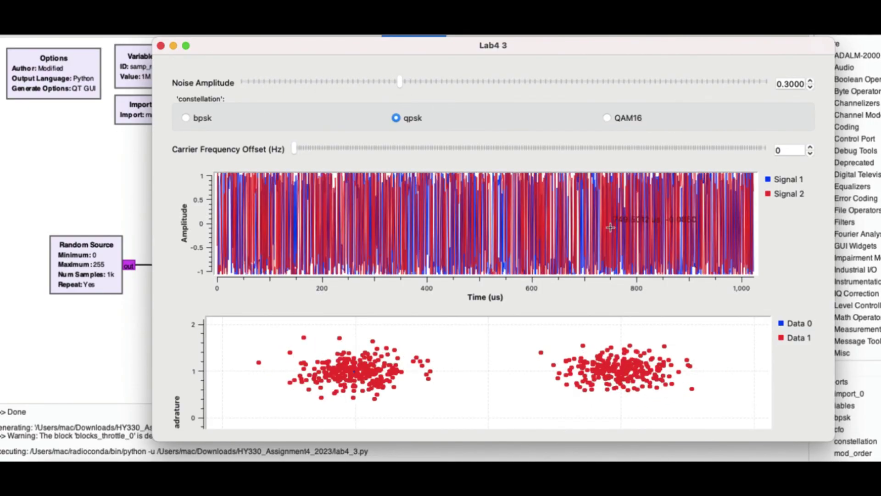
scroll(697, 350, "down", 2)
scroll(697, 350, "down", 2)
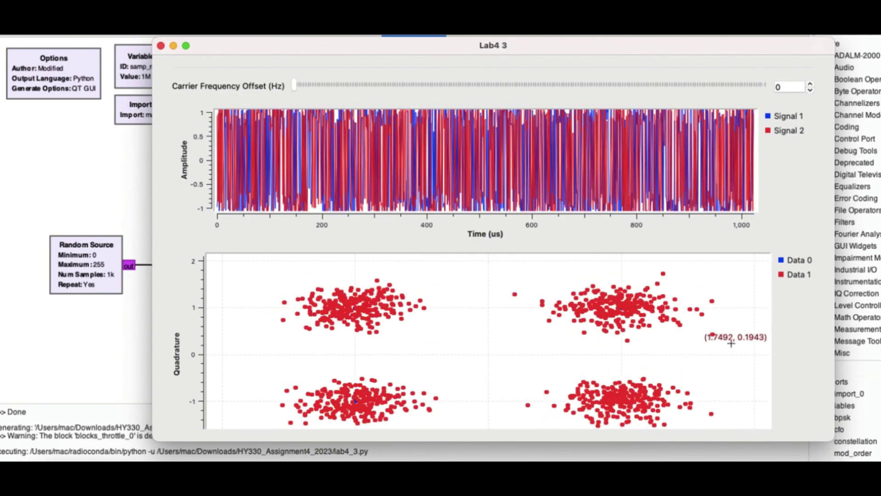
scroll(809, 323, "down", 1)
scroll(809, 323, "down", 3)
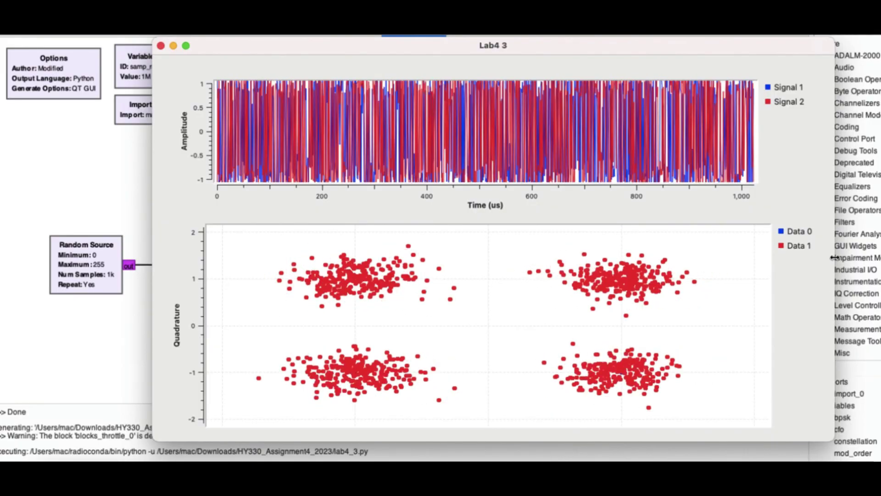
left_click_drag(834, 250, 650, 248)
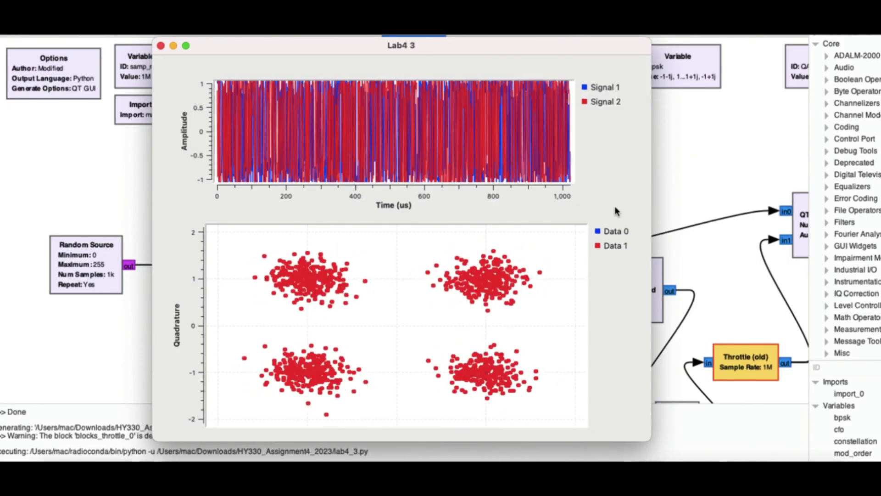
scroll(486, 89, "up", 5)
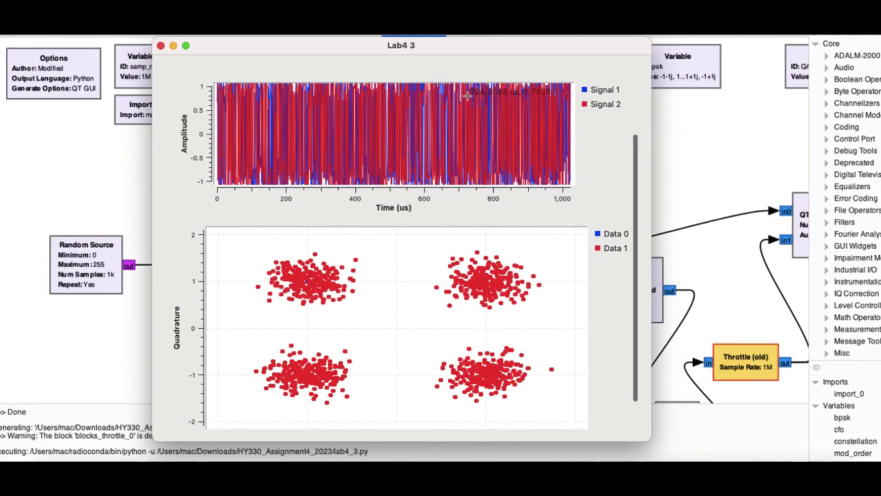